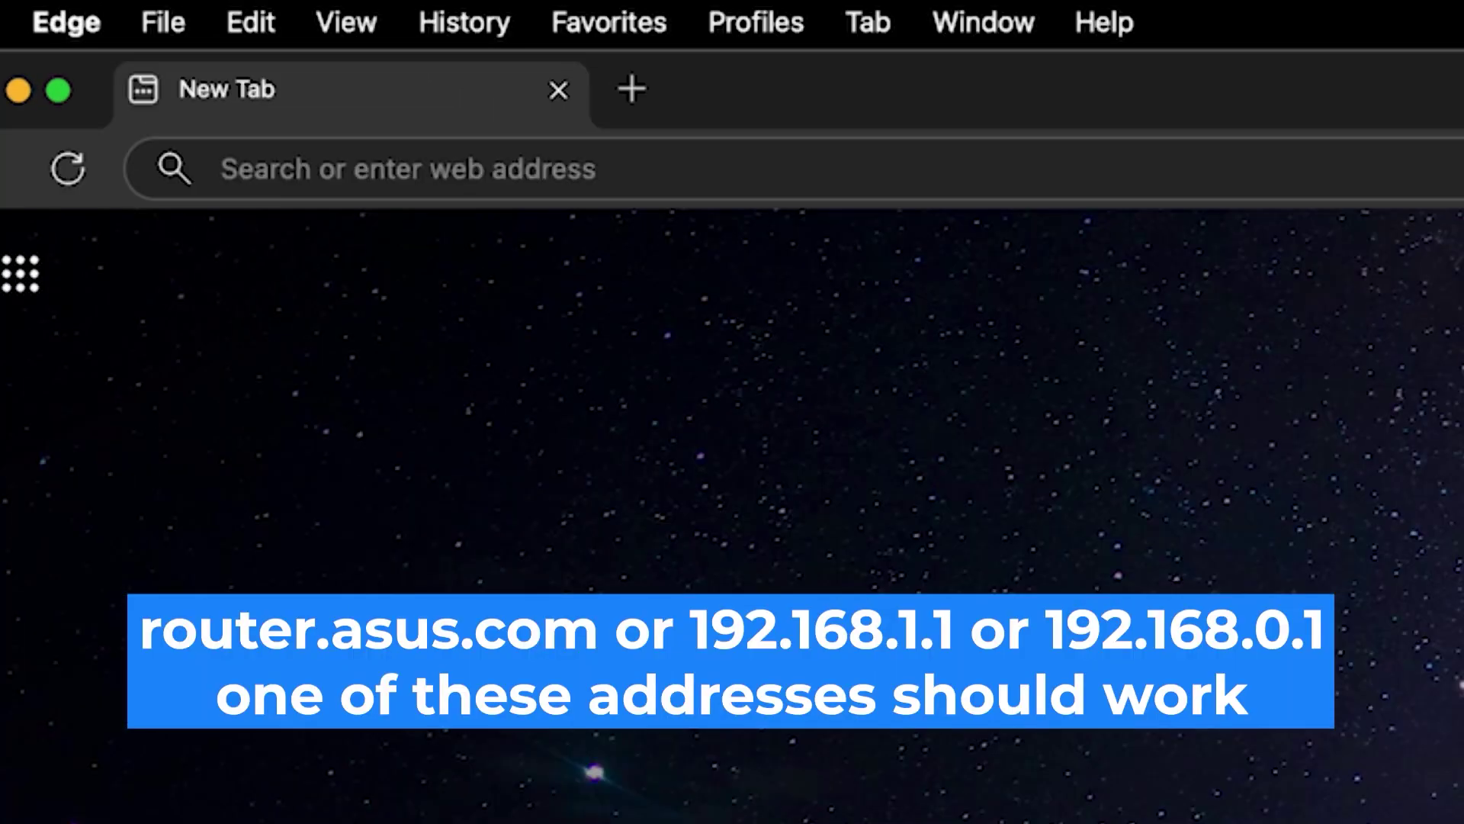
# Load the router address 192.168.0.1 from the Edge address bar.
pyautogui.click(222, 168)
pyautogui.write('192.168.')
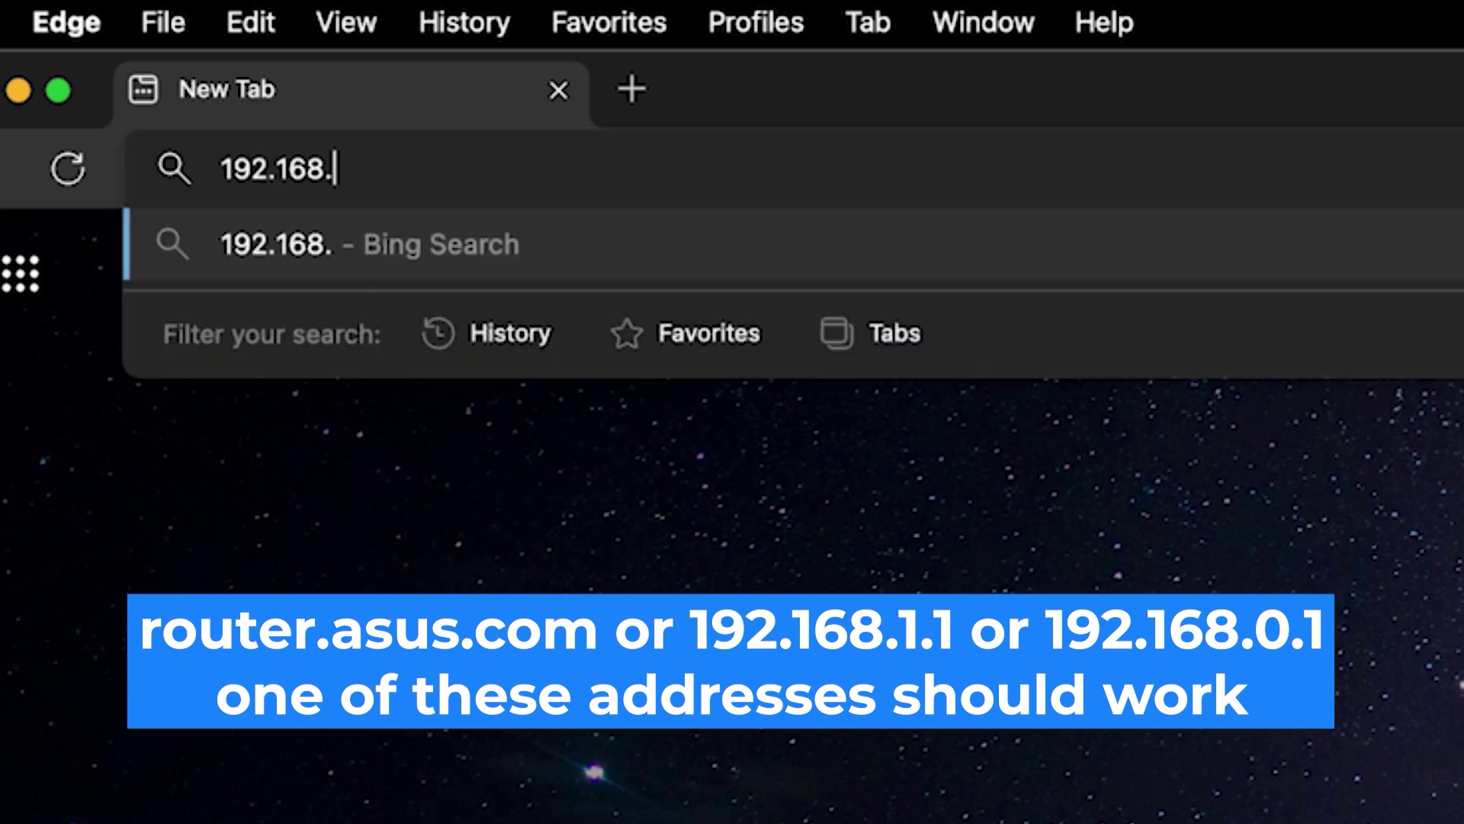
pyautogui.write('0.1')
pyautogui.press('Return')
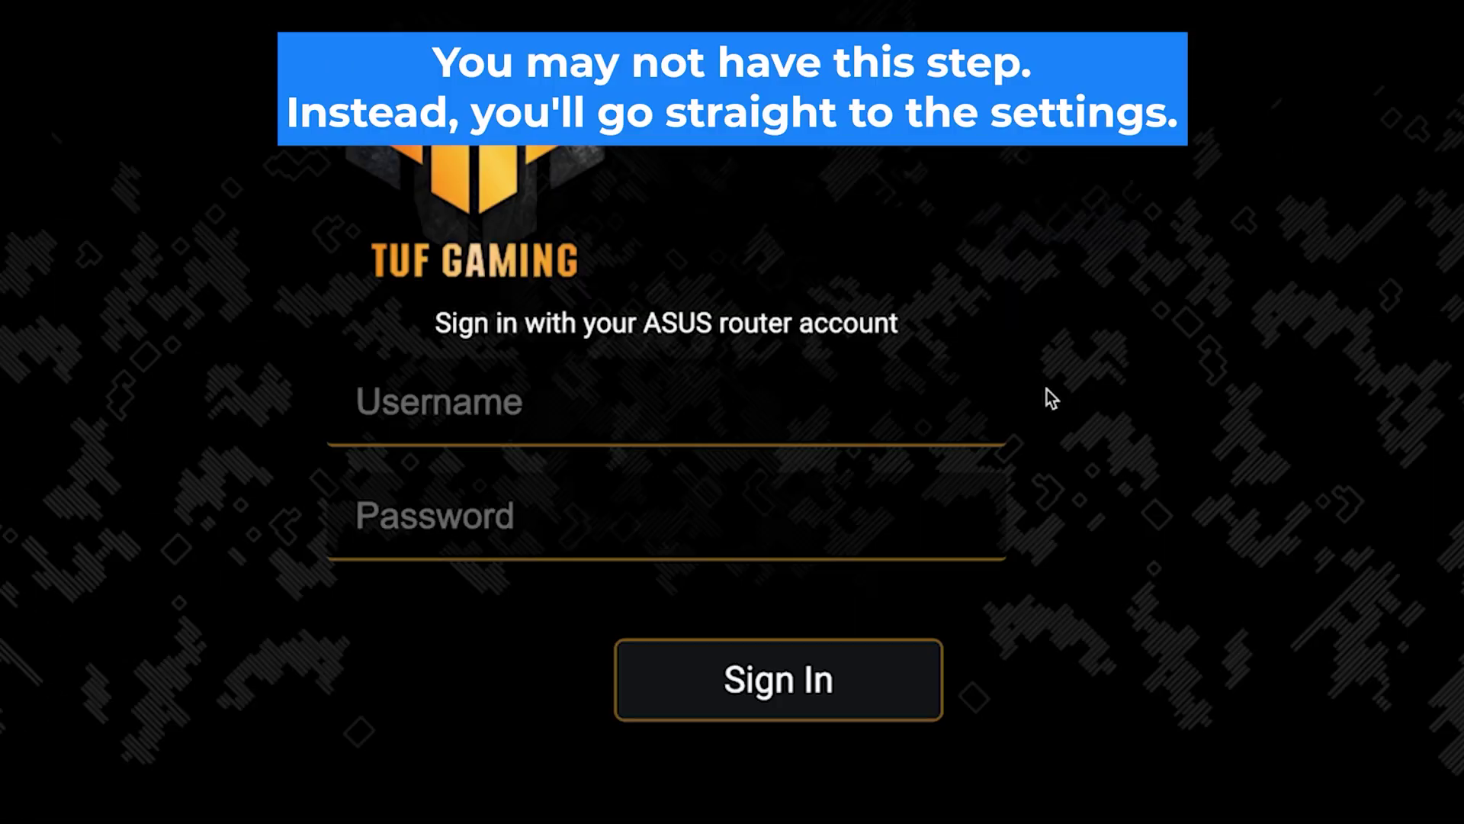
# Sign in to the TUF Gaming login page with username admin and the router password.
pyautogui.click(894, 421)
pyautogui.write('a')
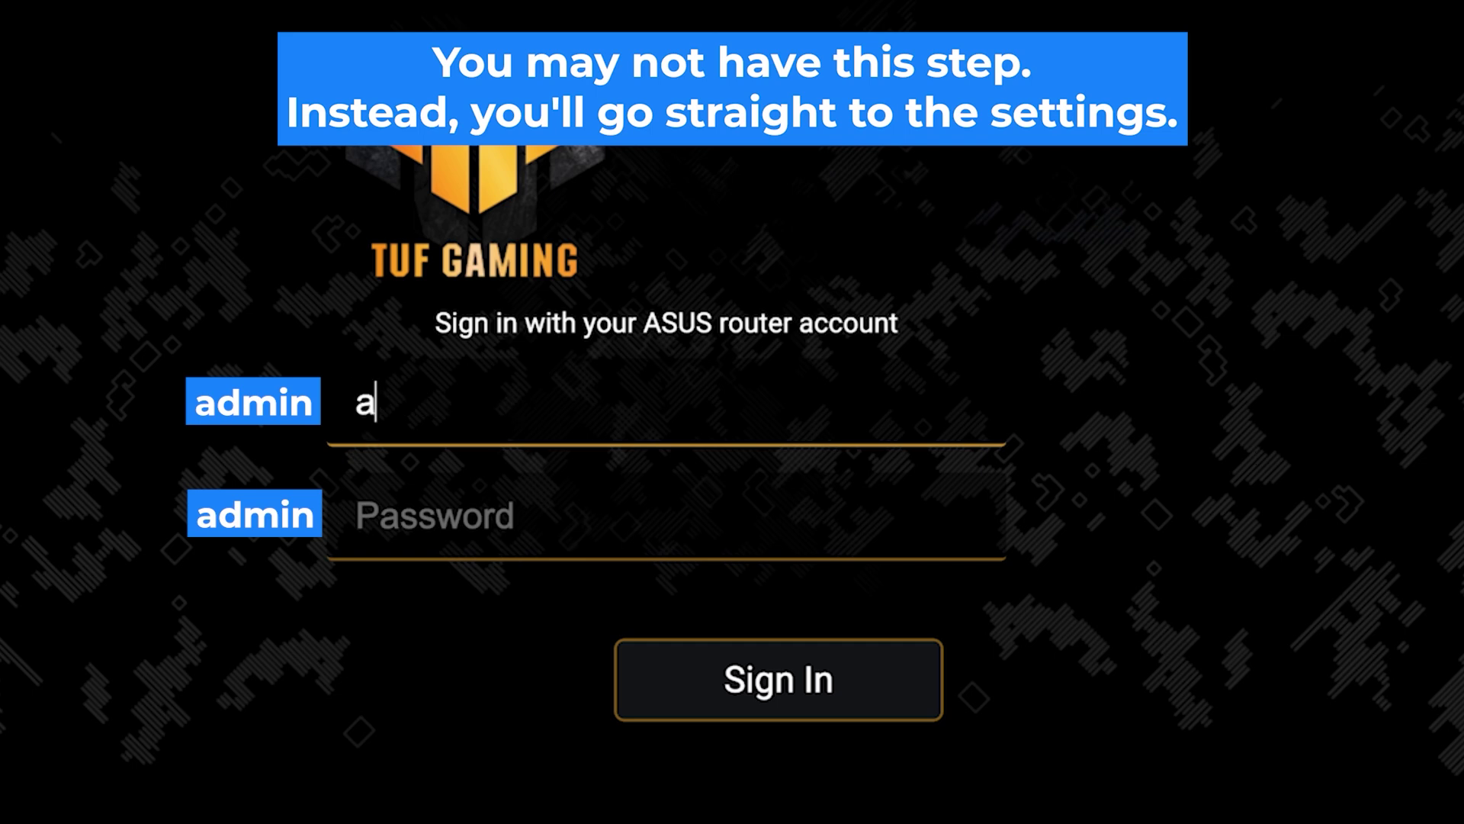
pyautogui.write('dmin')
pyautogui.press('Tab')
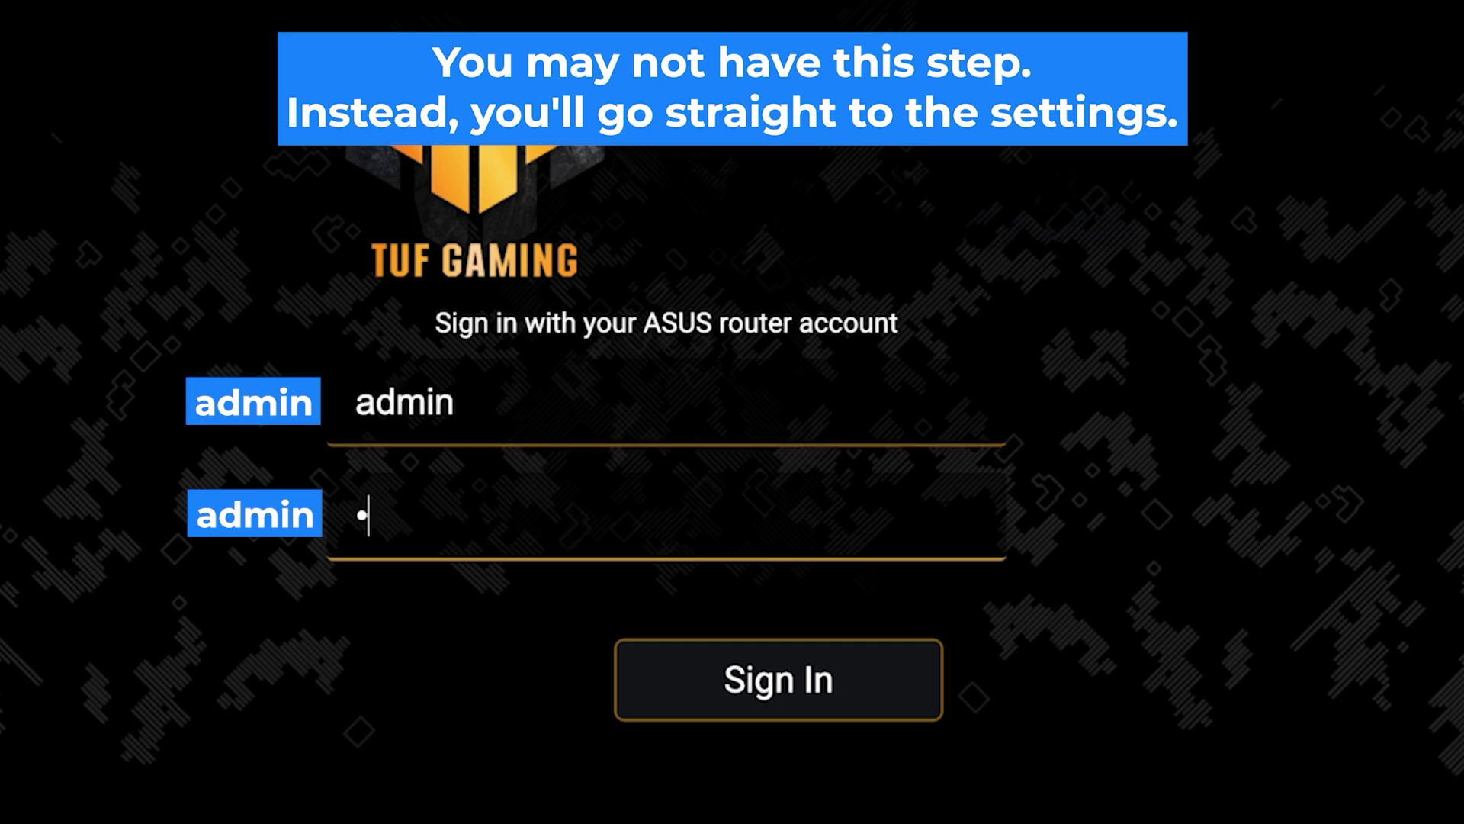
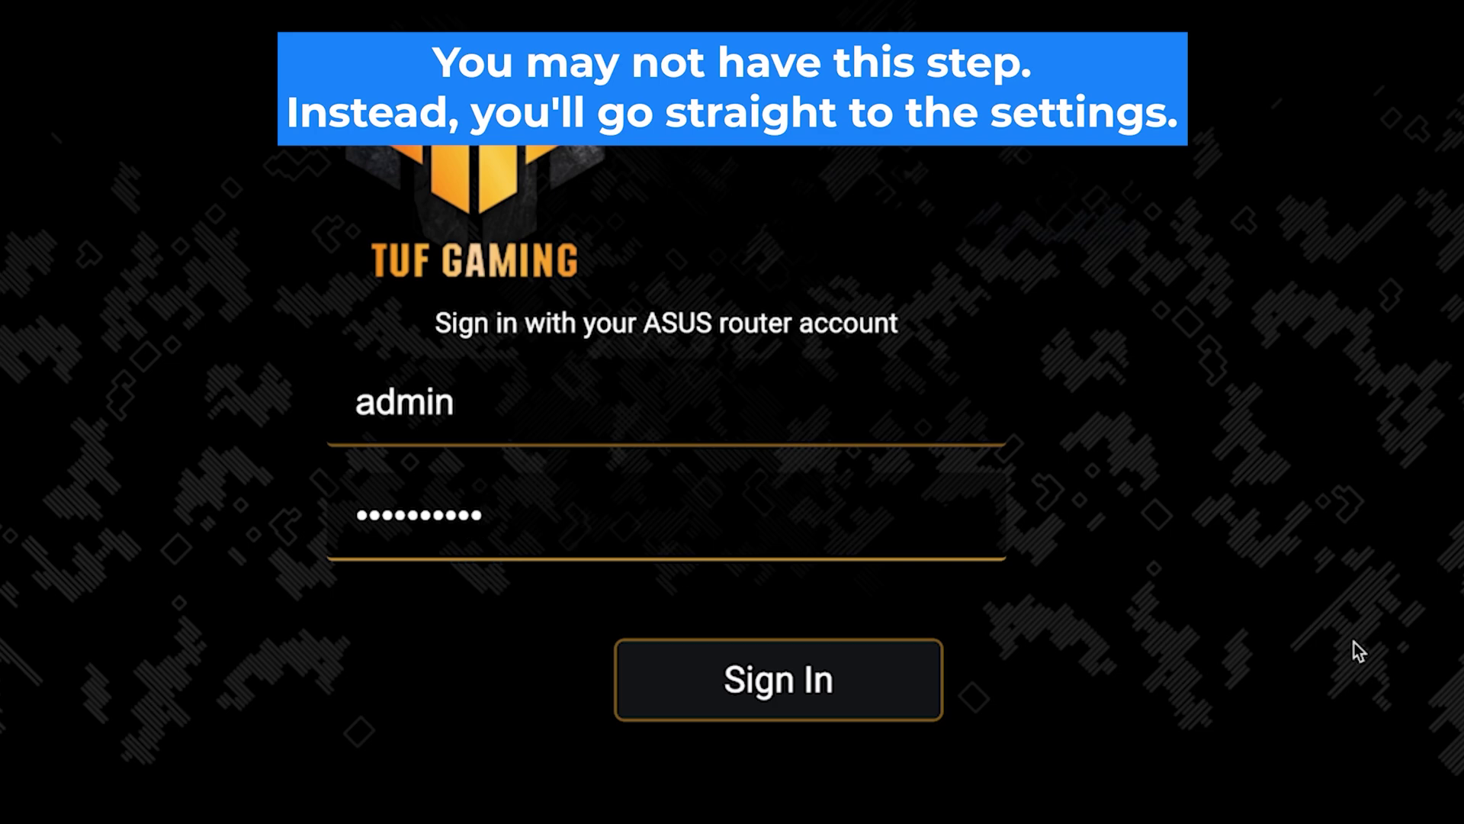
pyautogui.click(785, 696)
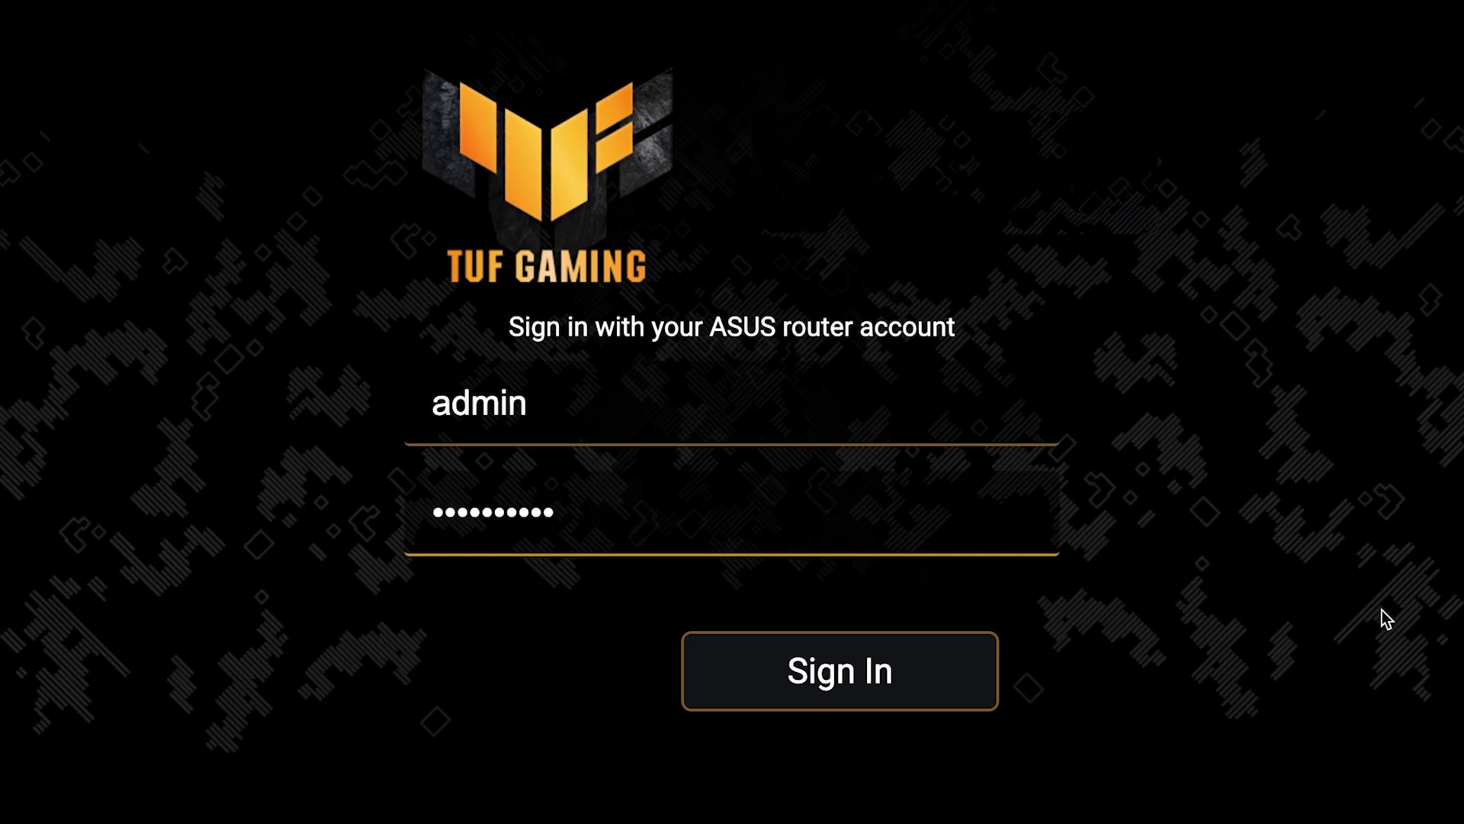
# Retry the sign-in, re-entering the credentials until the TUF-AX3000 V2 welcome page loads.
pyautogui.click(846, 691)
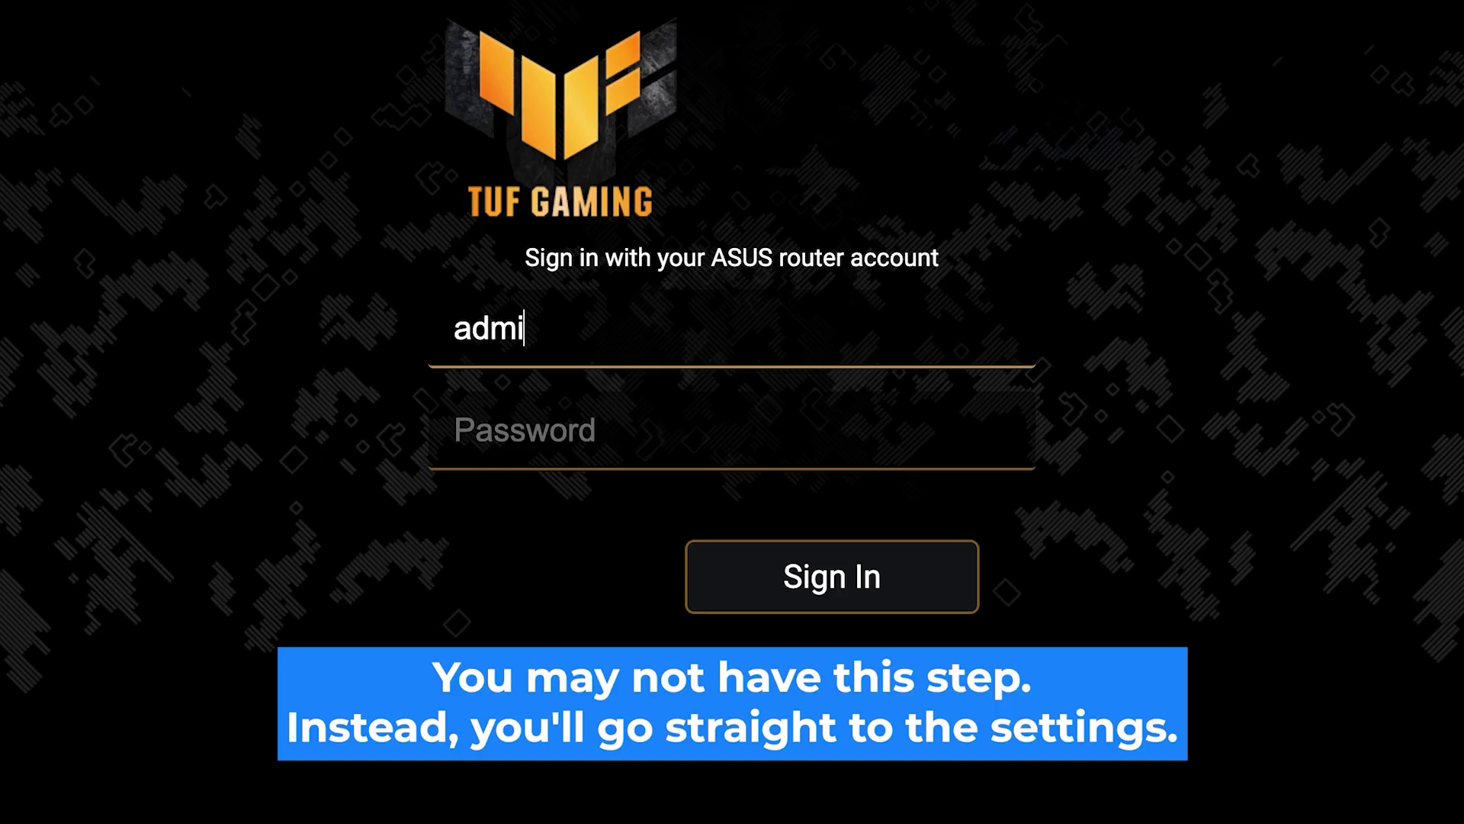
pyautogui.write('n')
pyautogui.press('Tab')
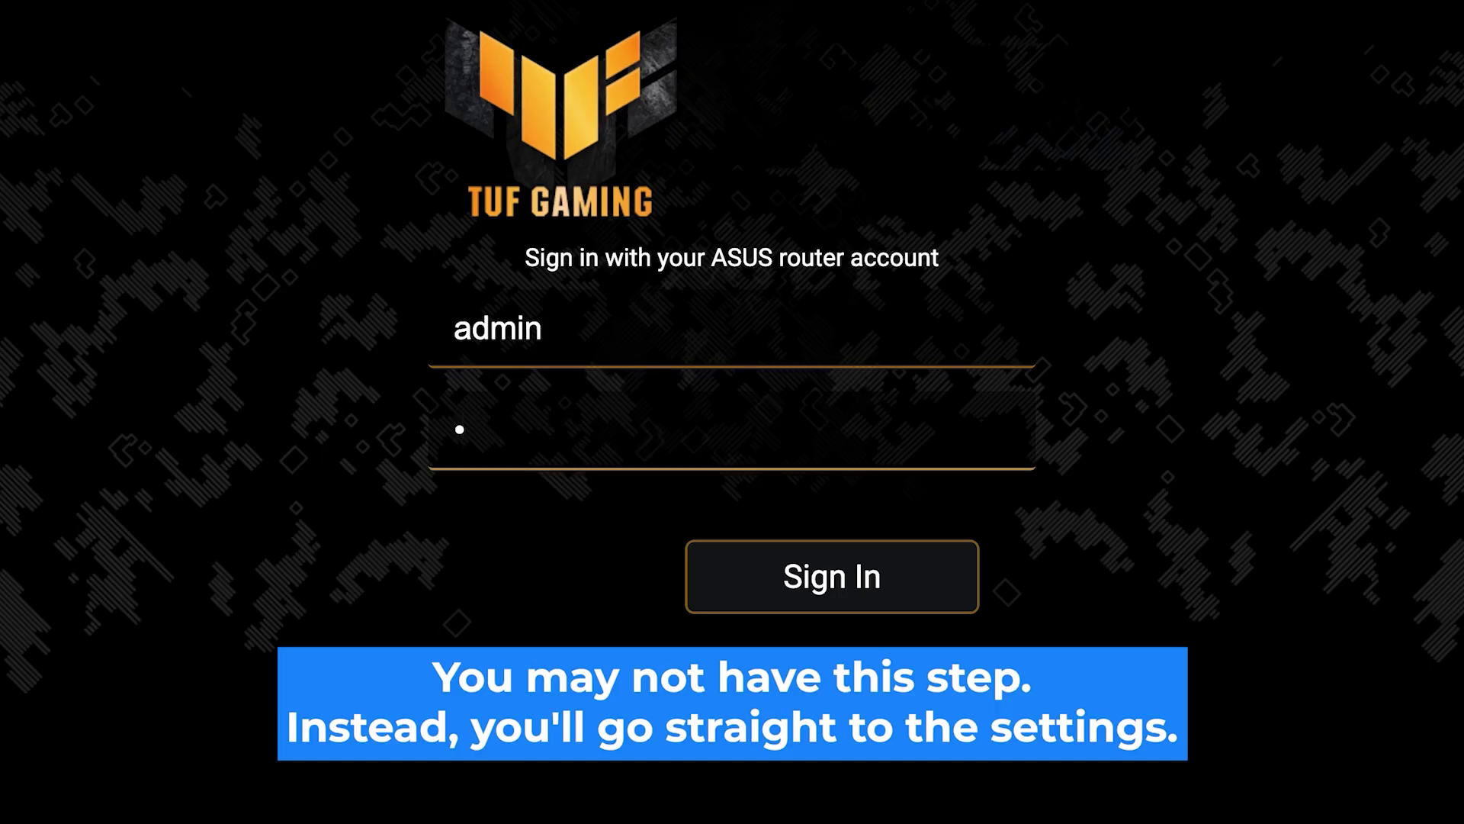
pyautogui.click(843, 600)
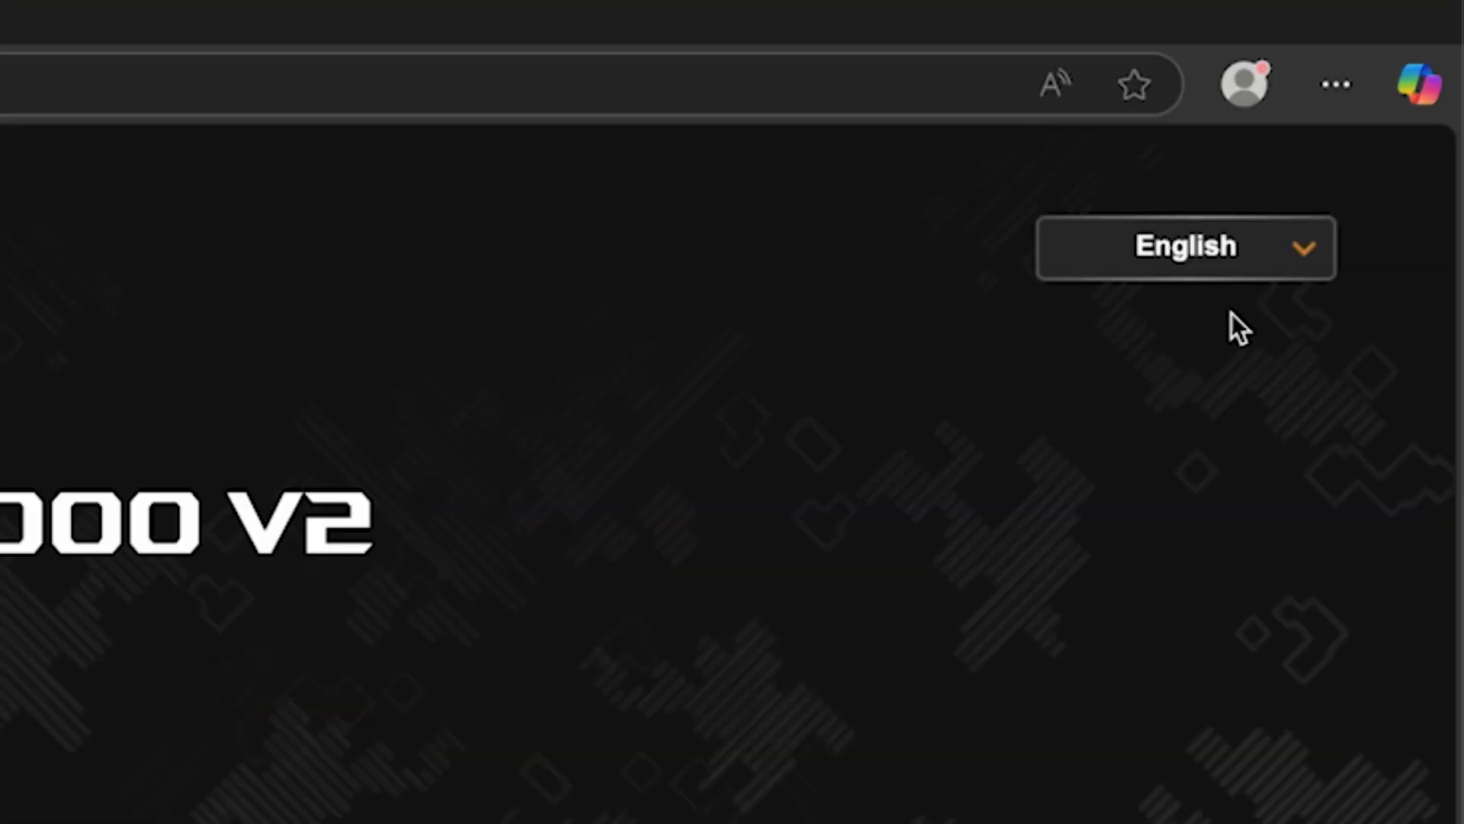
# Expand the interface language dropdown to check the available languages.
pyautogui.click(1388, 129)
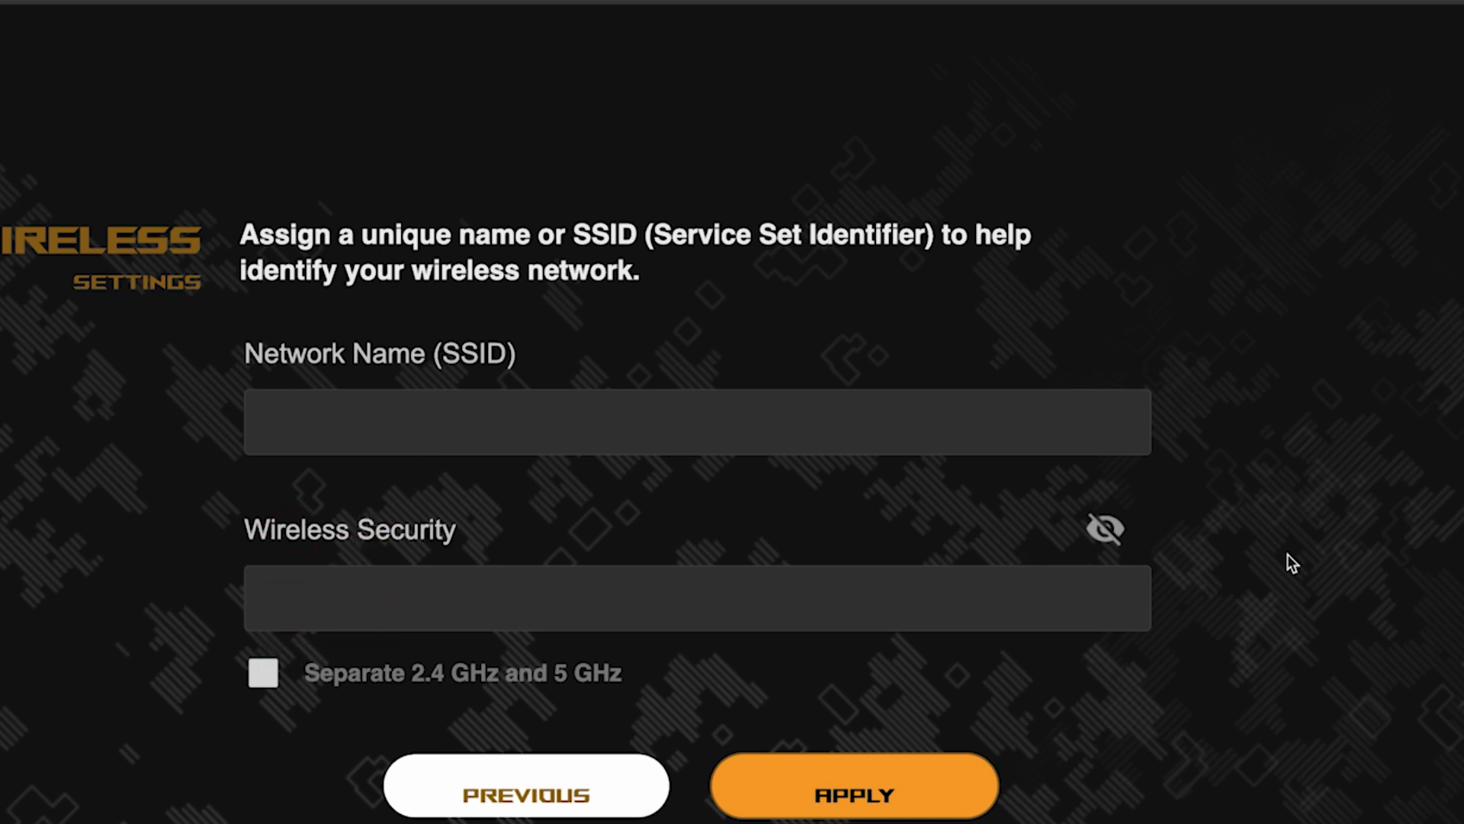
# Separate the 2.4 GHz and 5 GHz bands, name the network asus with a Wi-Fi password, and apply.
pyautogui.click(263, 675)
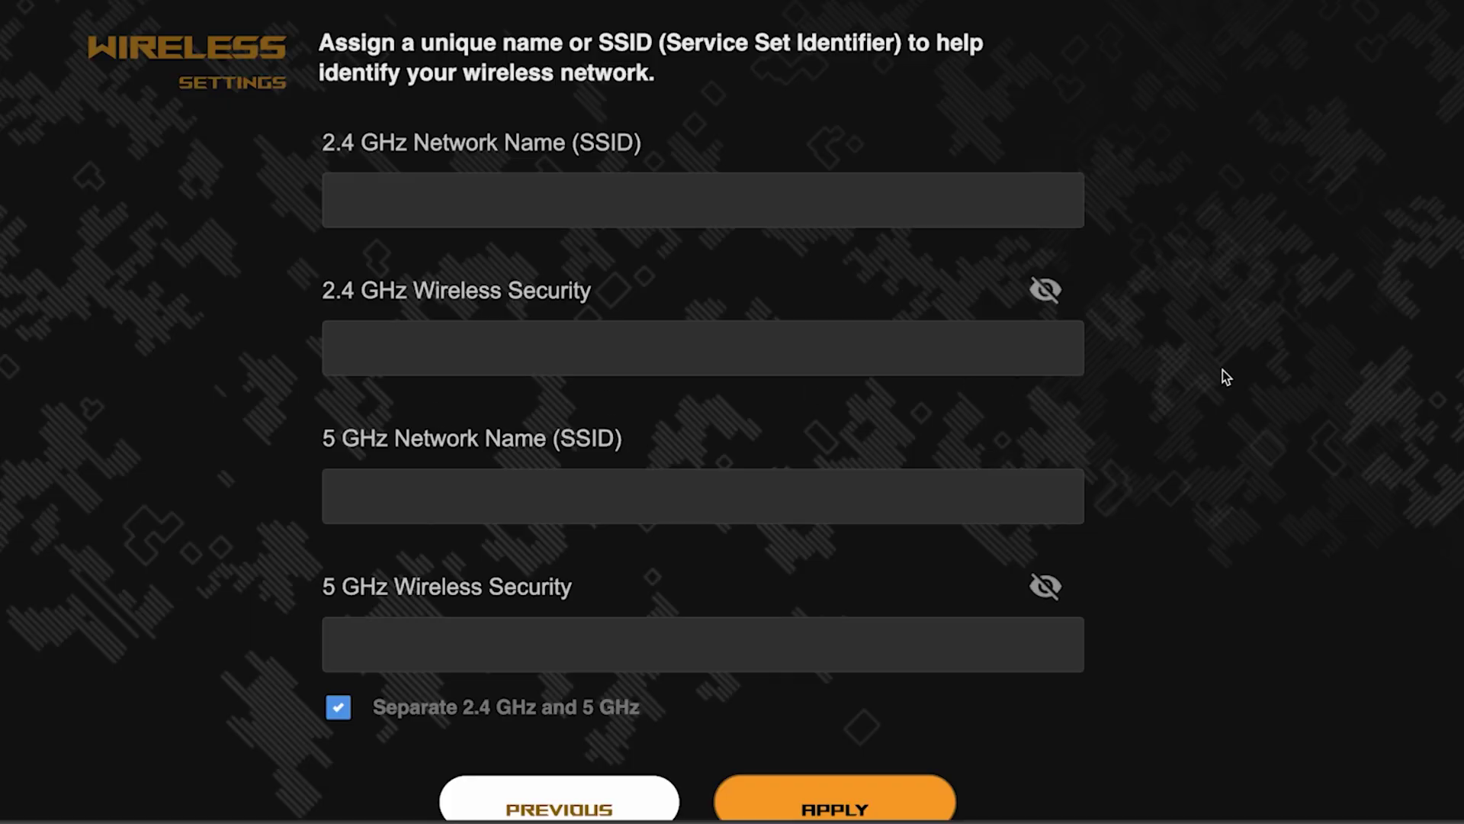
pyautogui.click(732, 199)
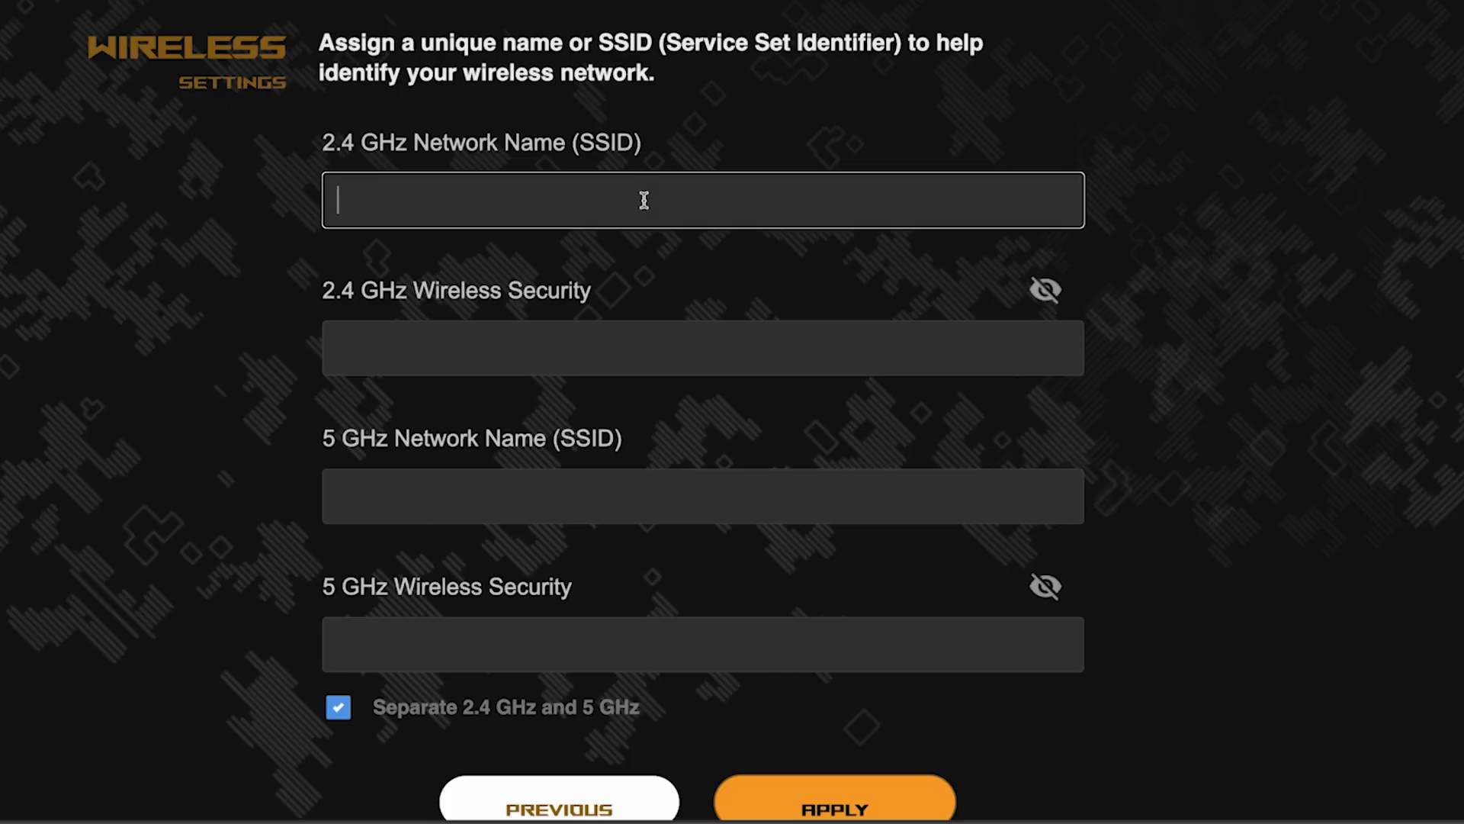
pyautogui.write('asus')
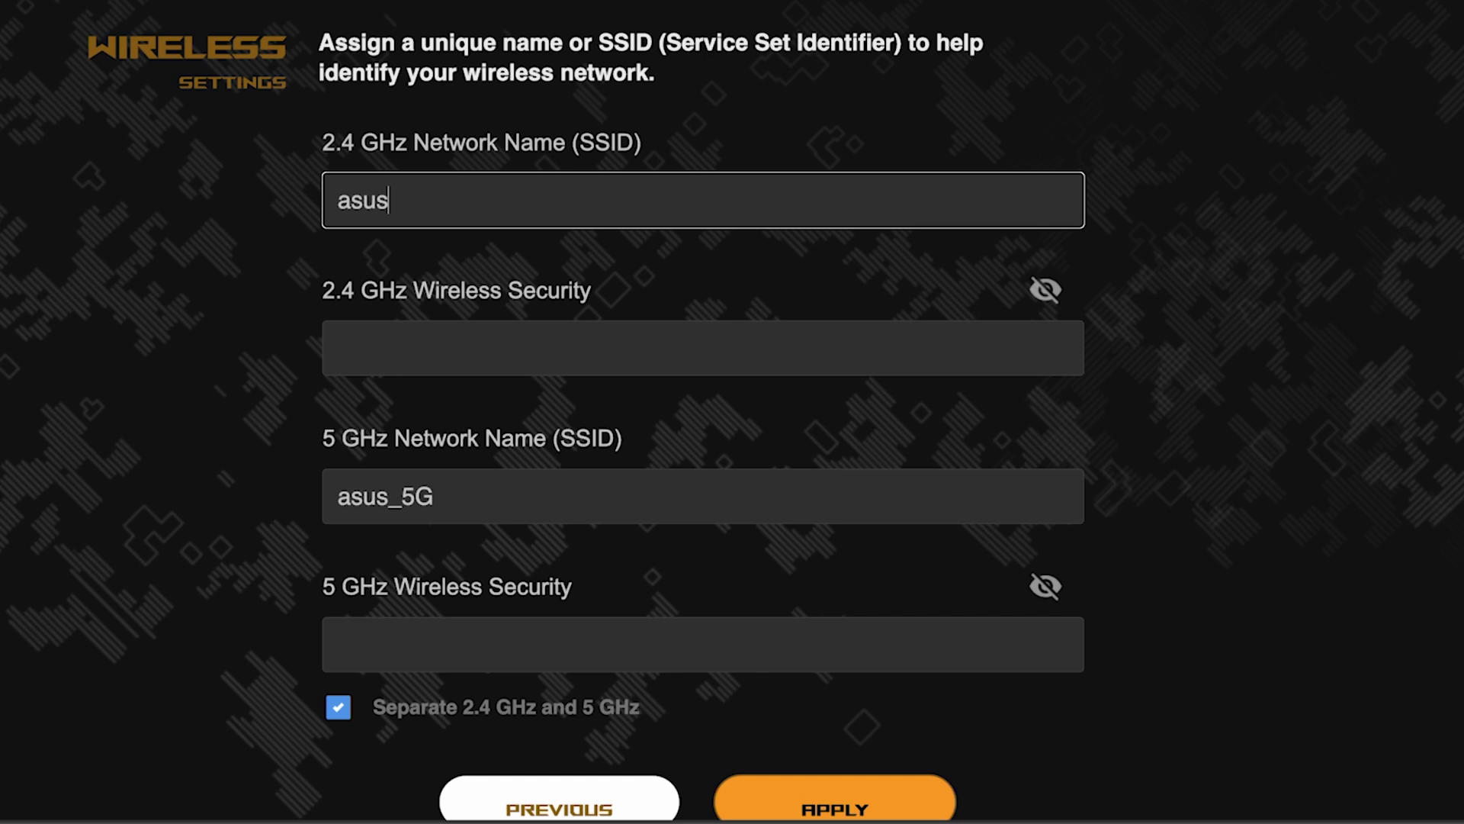
pyautogui.click(559, 337)
pyautogui.write('a')
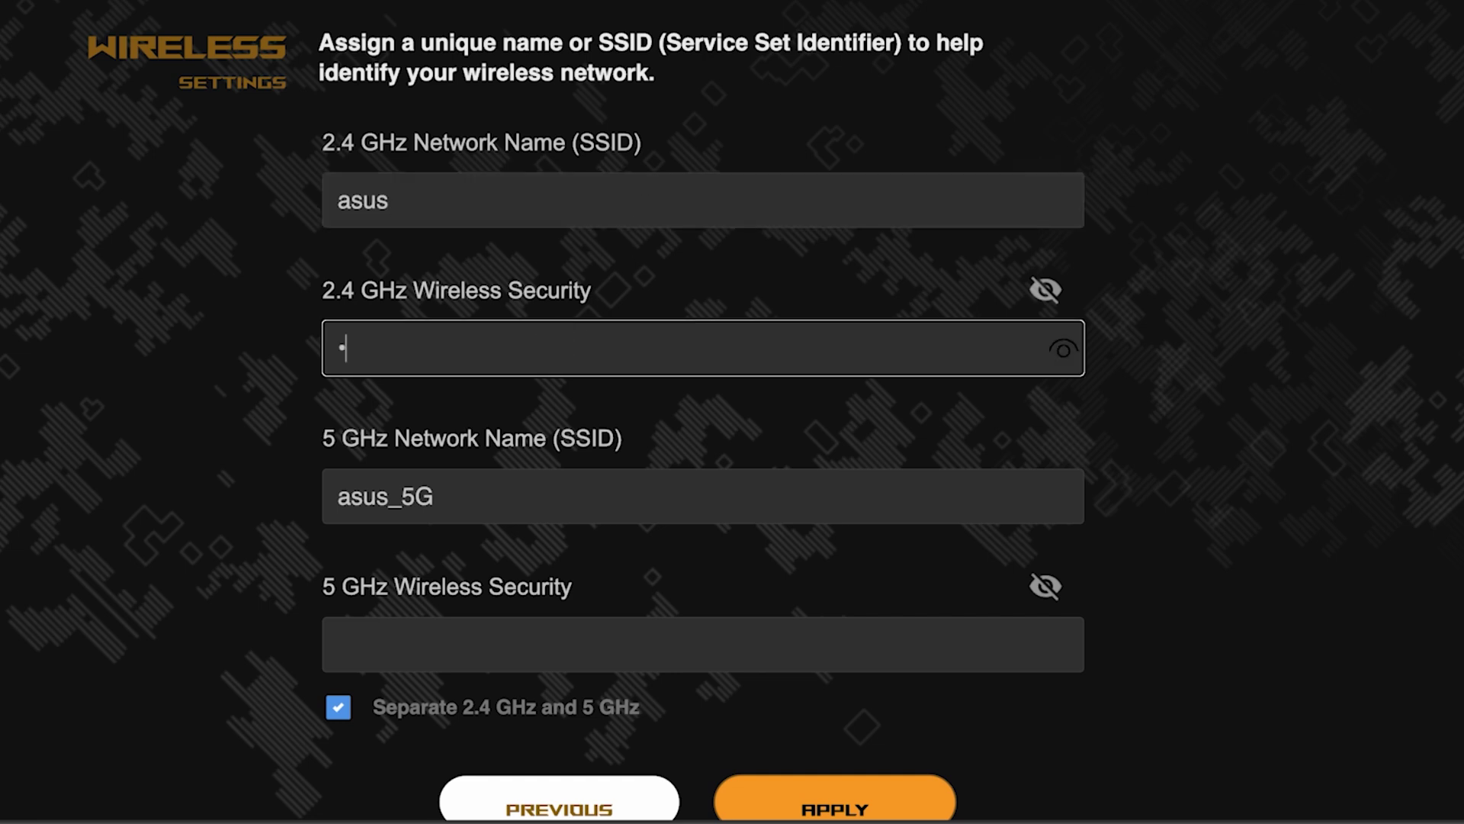
pyautogui.write('**********')
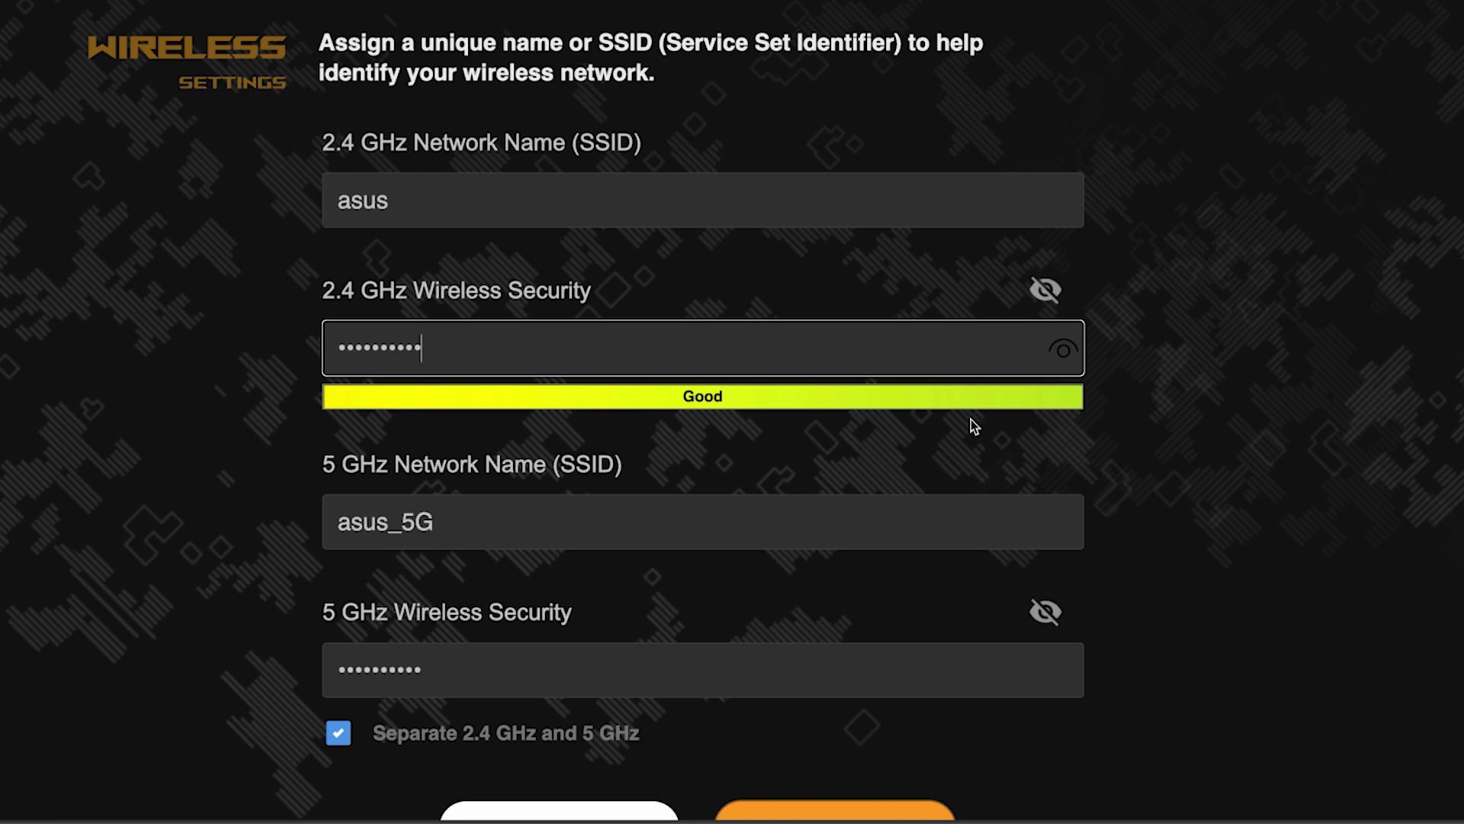
pyautogui.click(1064, 352)
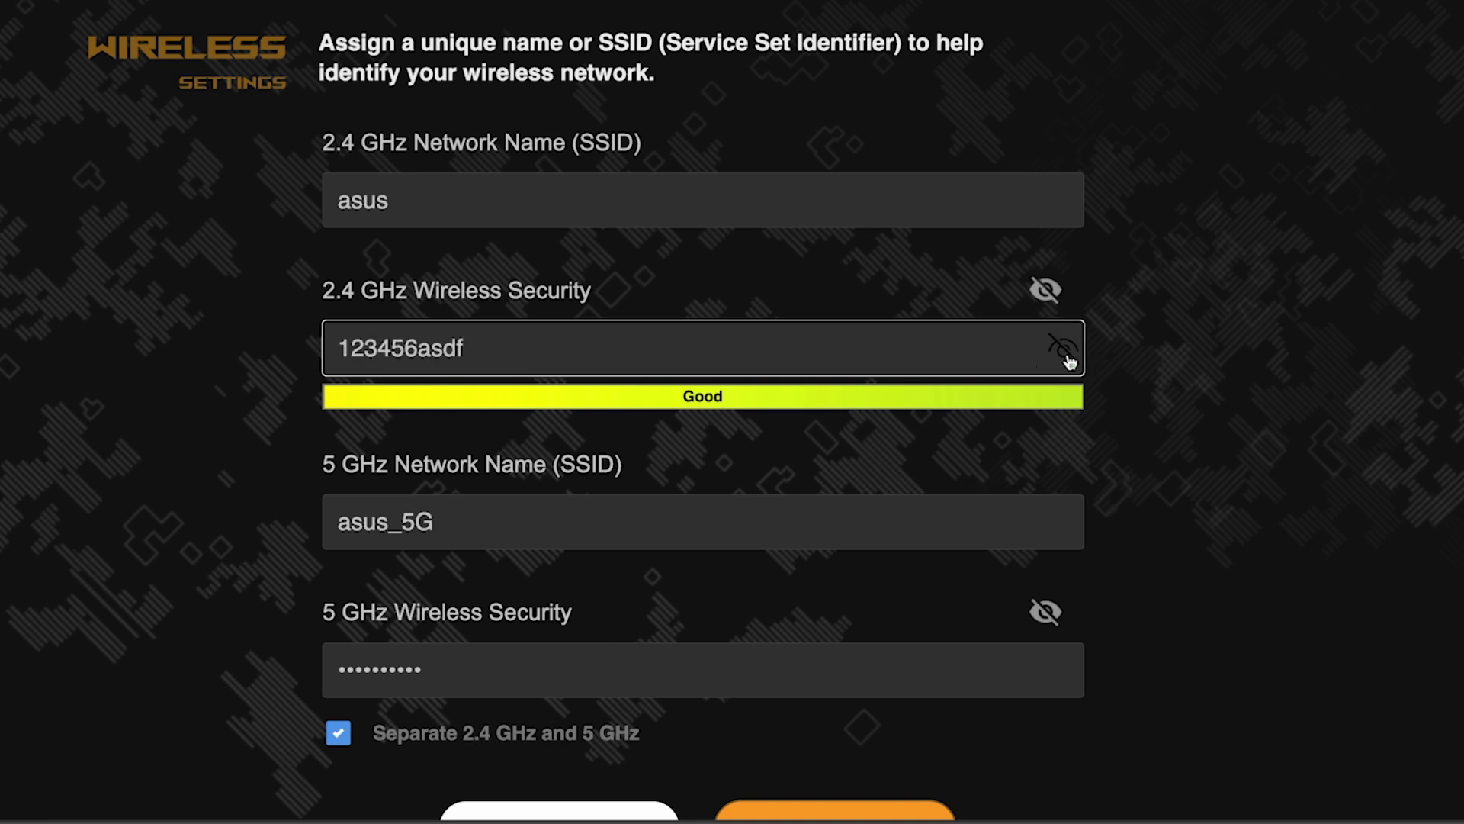
pyautogui.click(1066, 354)
pyautogui.scroll(-4, 1187, 441)
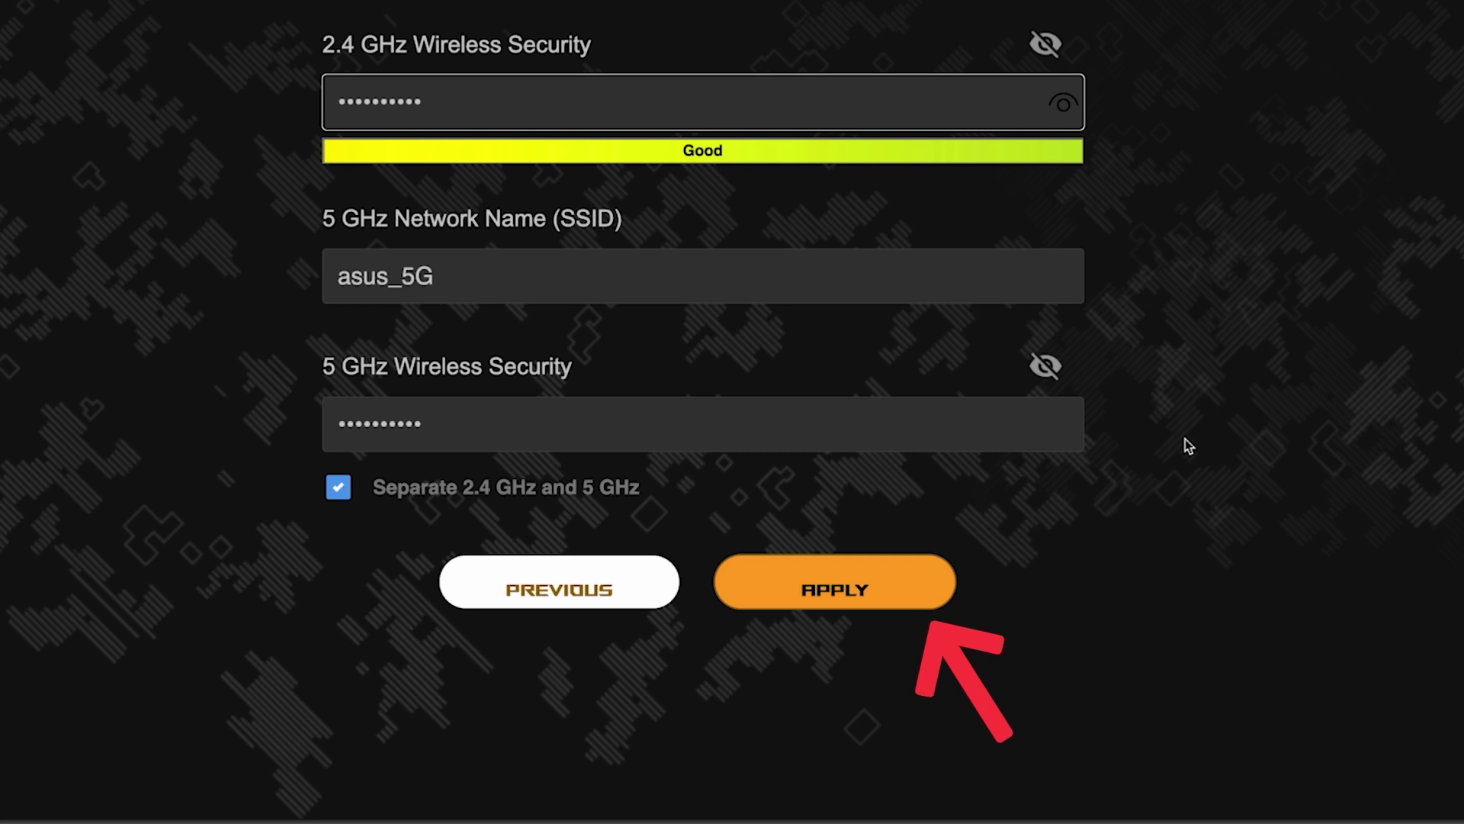
pyautogui.click(855, 581)
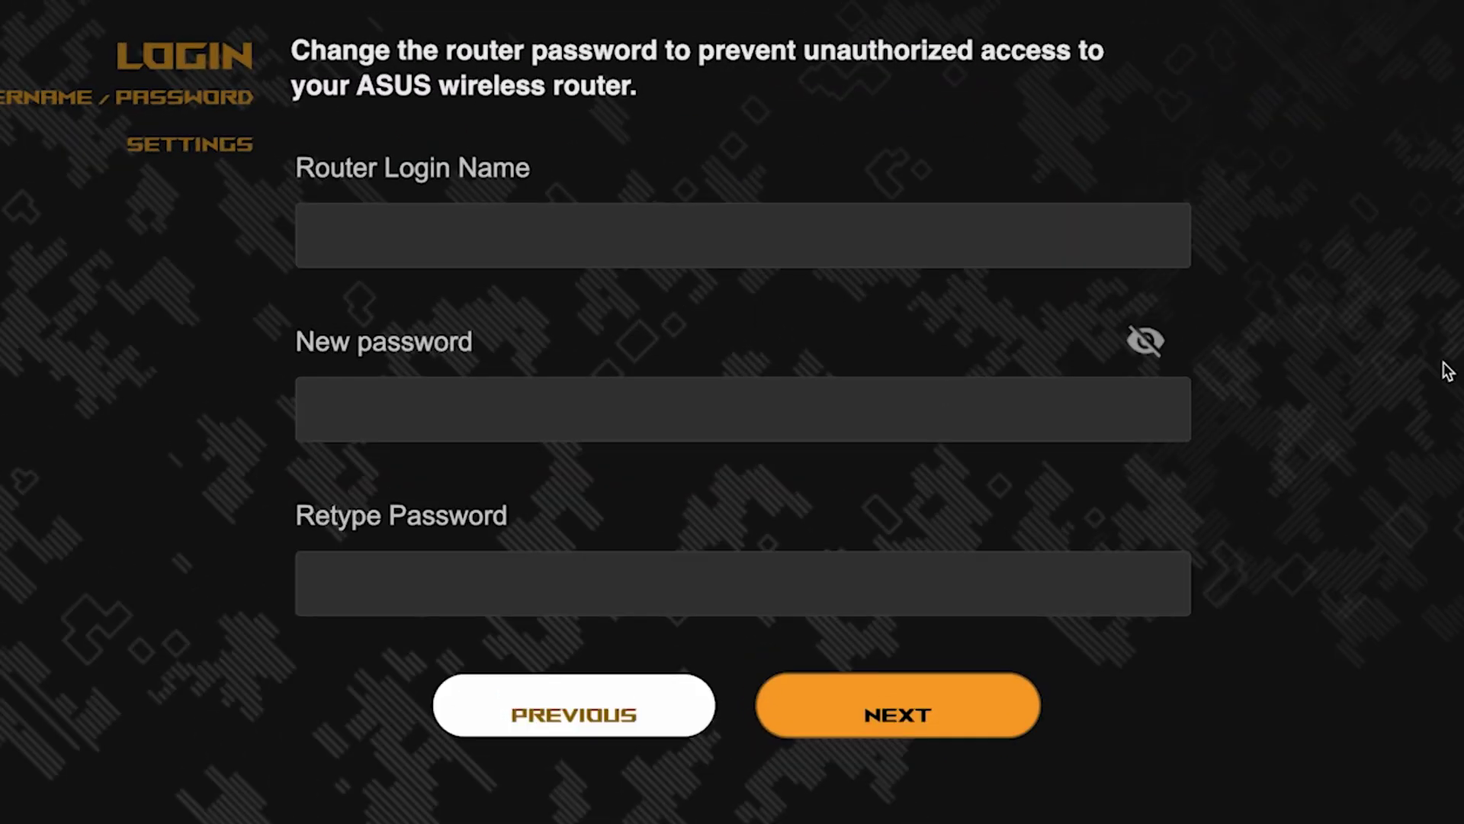
# Set router login name admin with a new password, retyped and verified, and submit it.
pyautogui.click(921, 239)
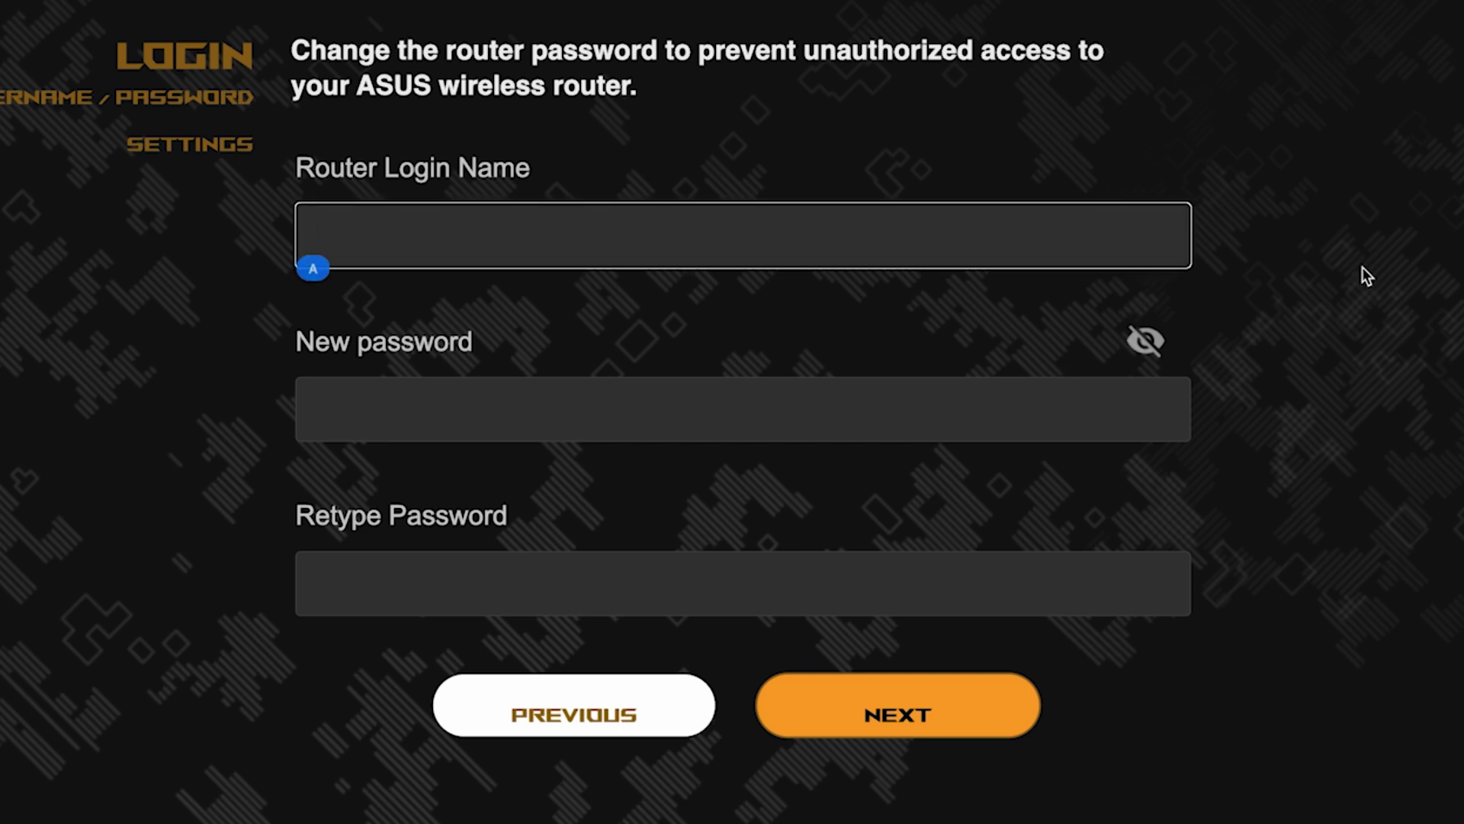
pyautogui.write('admin')
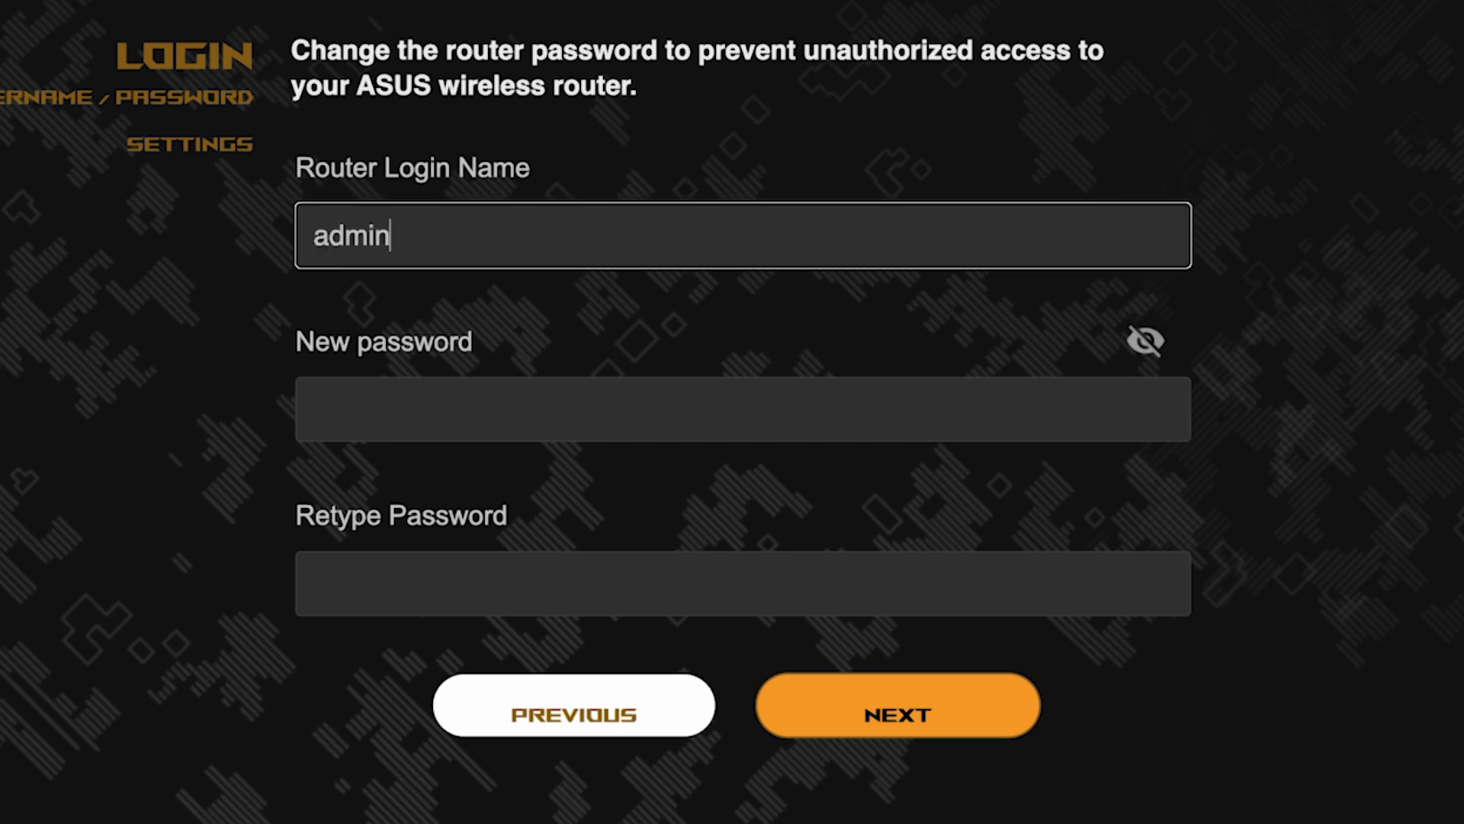
pyautogui.click(905, 419)
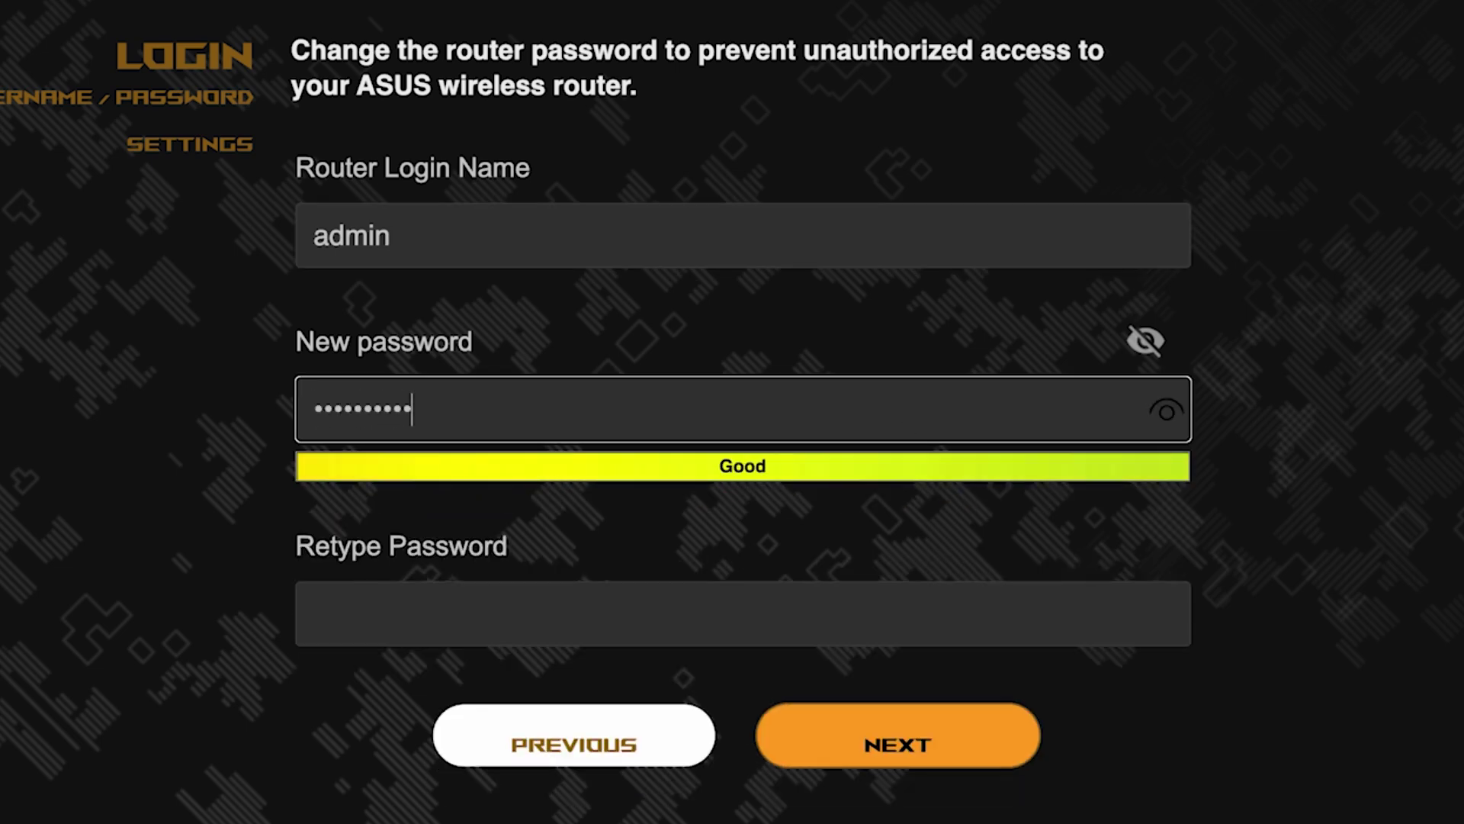
pyautogui.click(1166, 412)
pyautogui.click(996, 616)
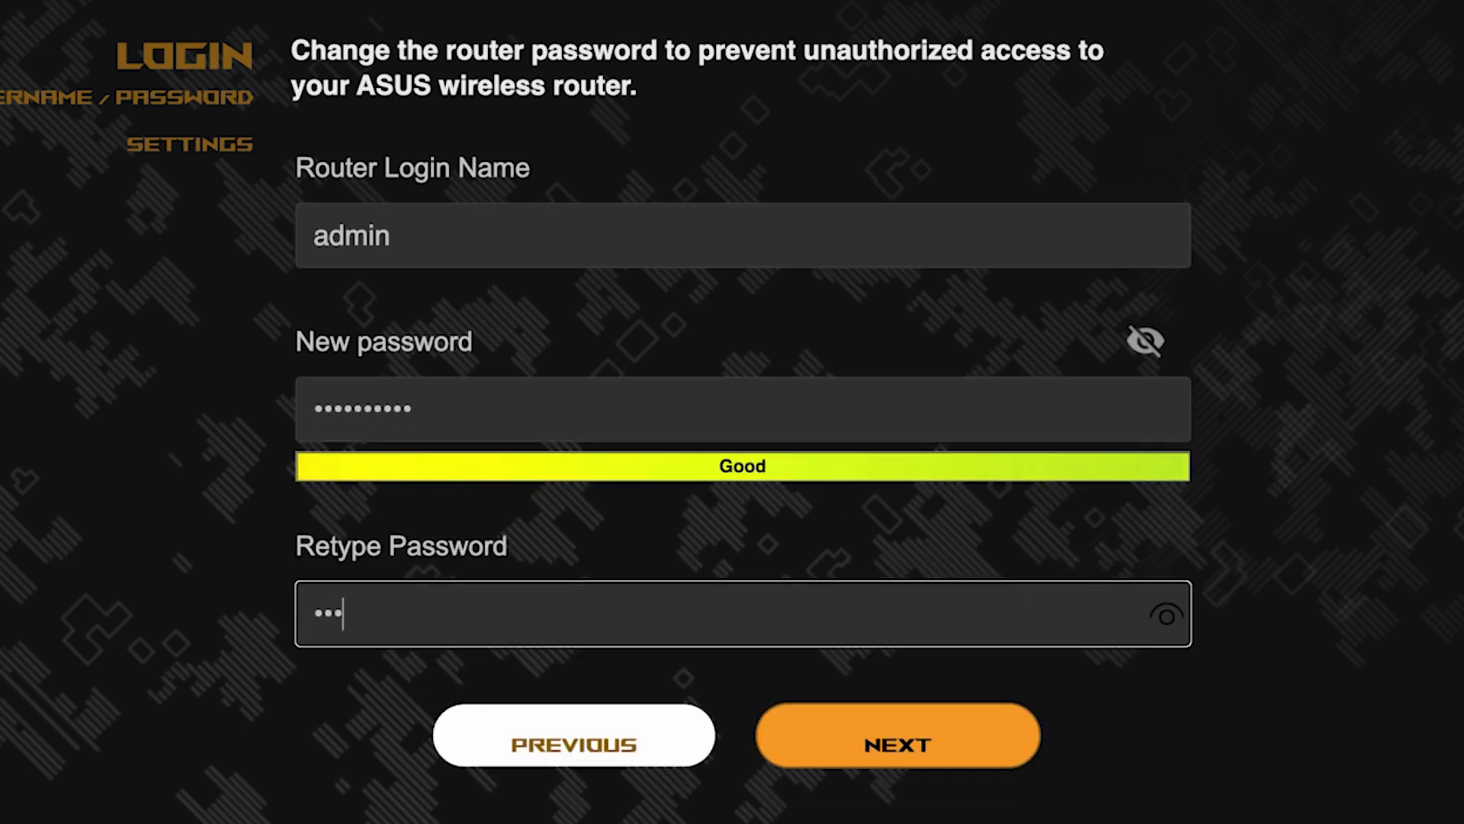
pyautogui.click(1173, 618)
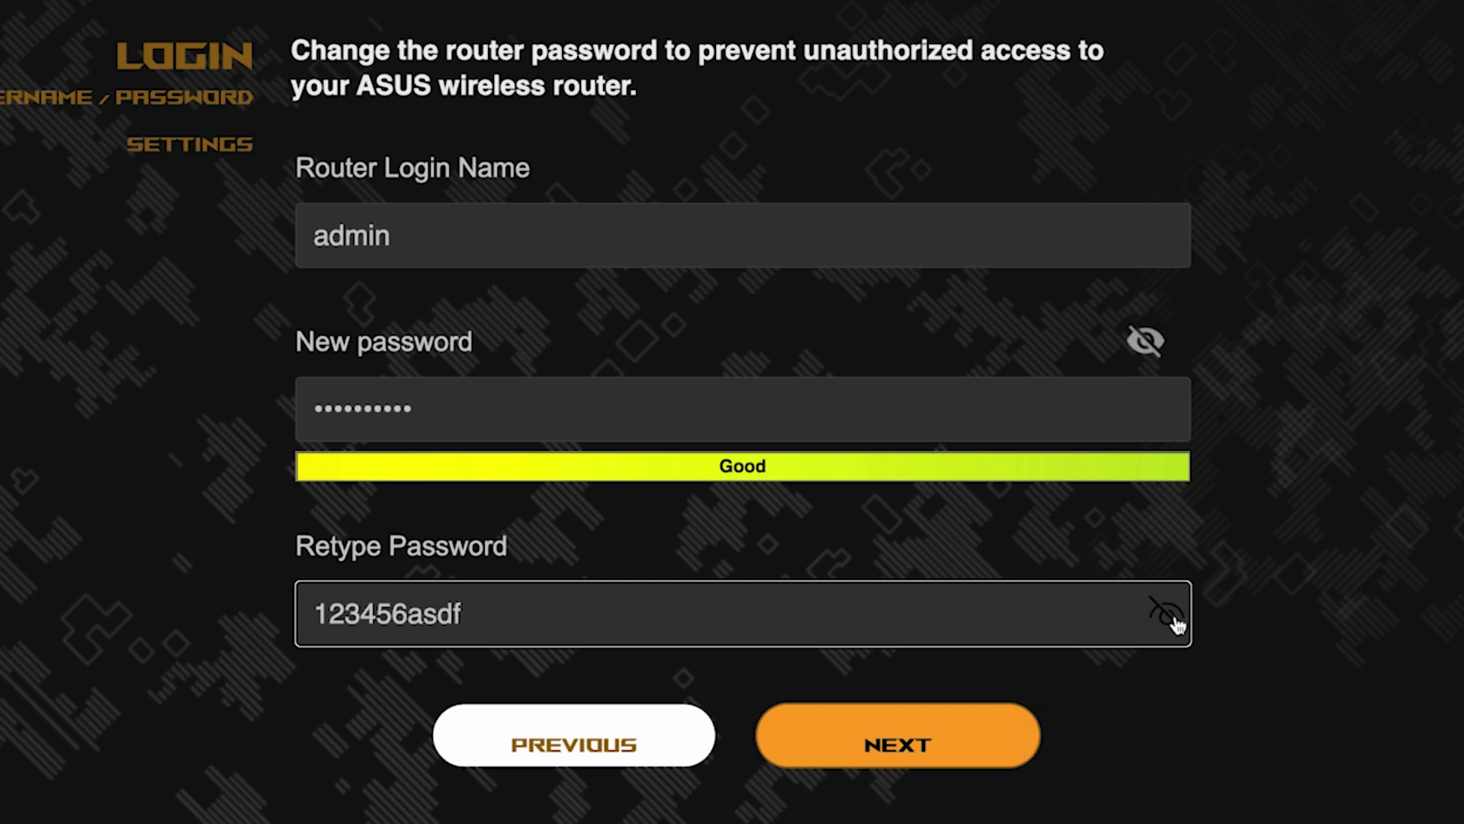
pyautogui.click(924, 736)
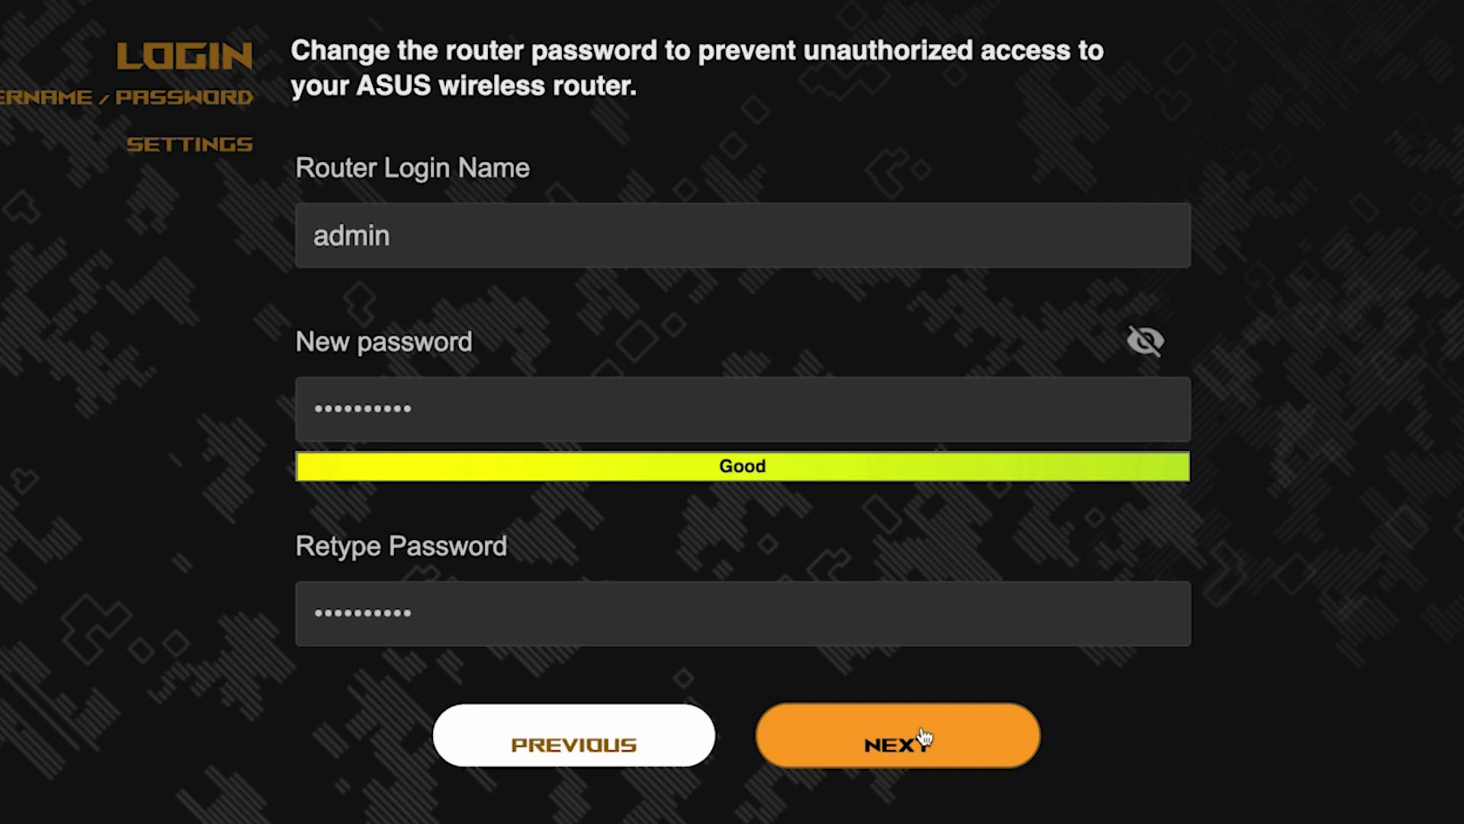
pyautogui.click(924, 736)
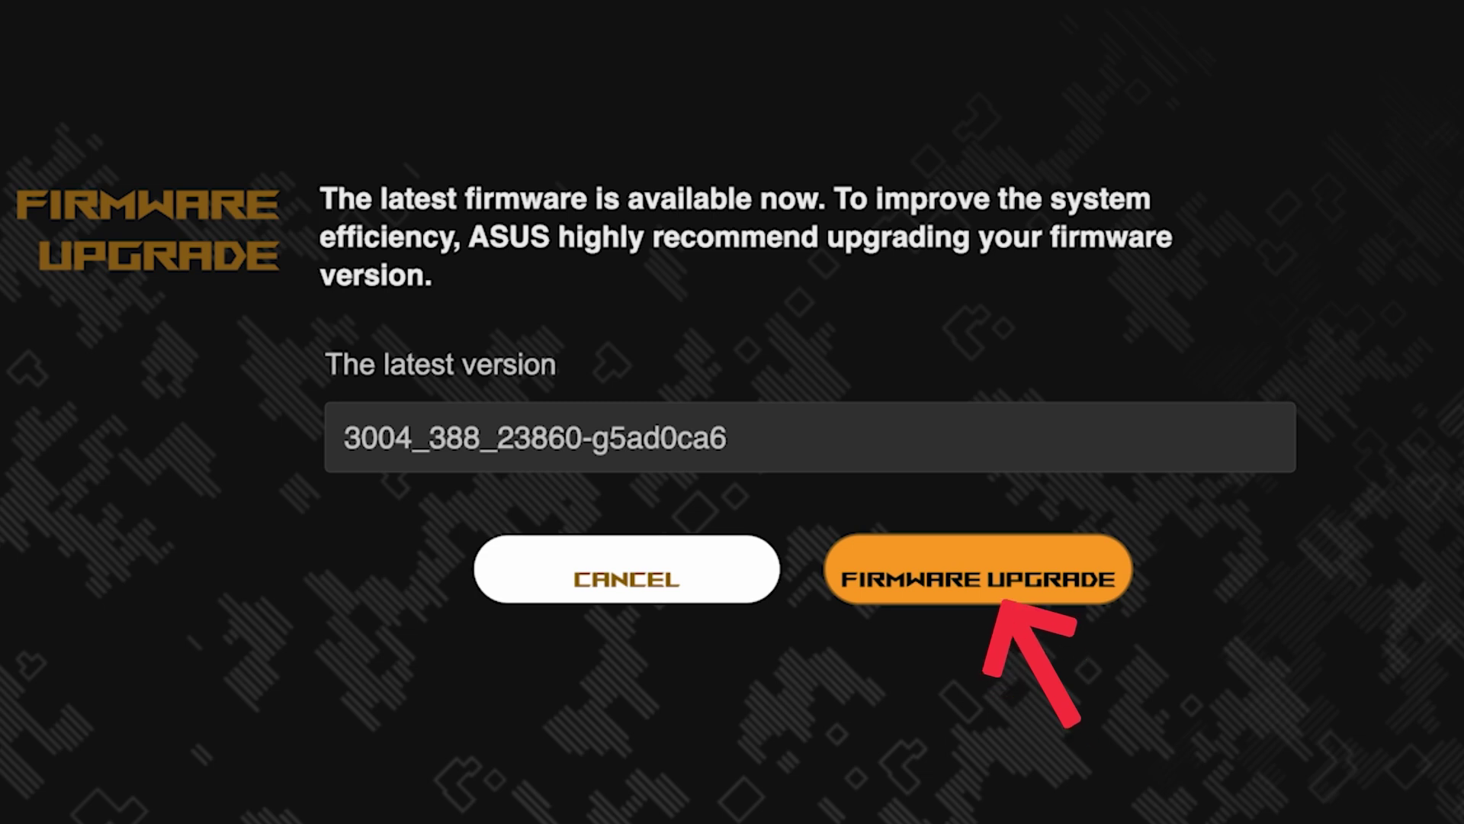
# Pass the Firmware Upgrade page and review the setup Summary showing the asus SSID.
pyautogui.click(1005, 597)
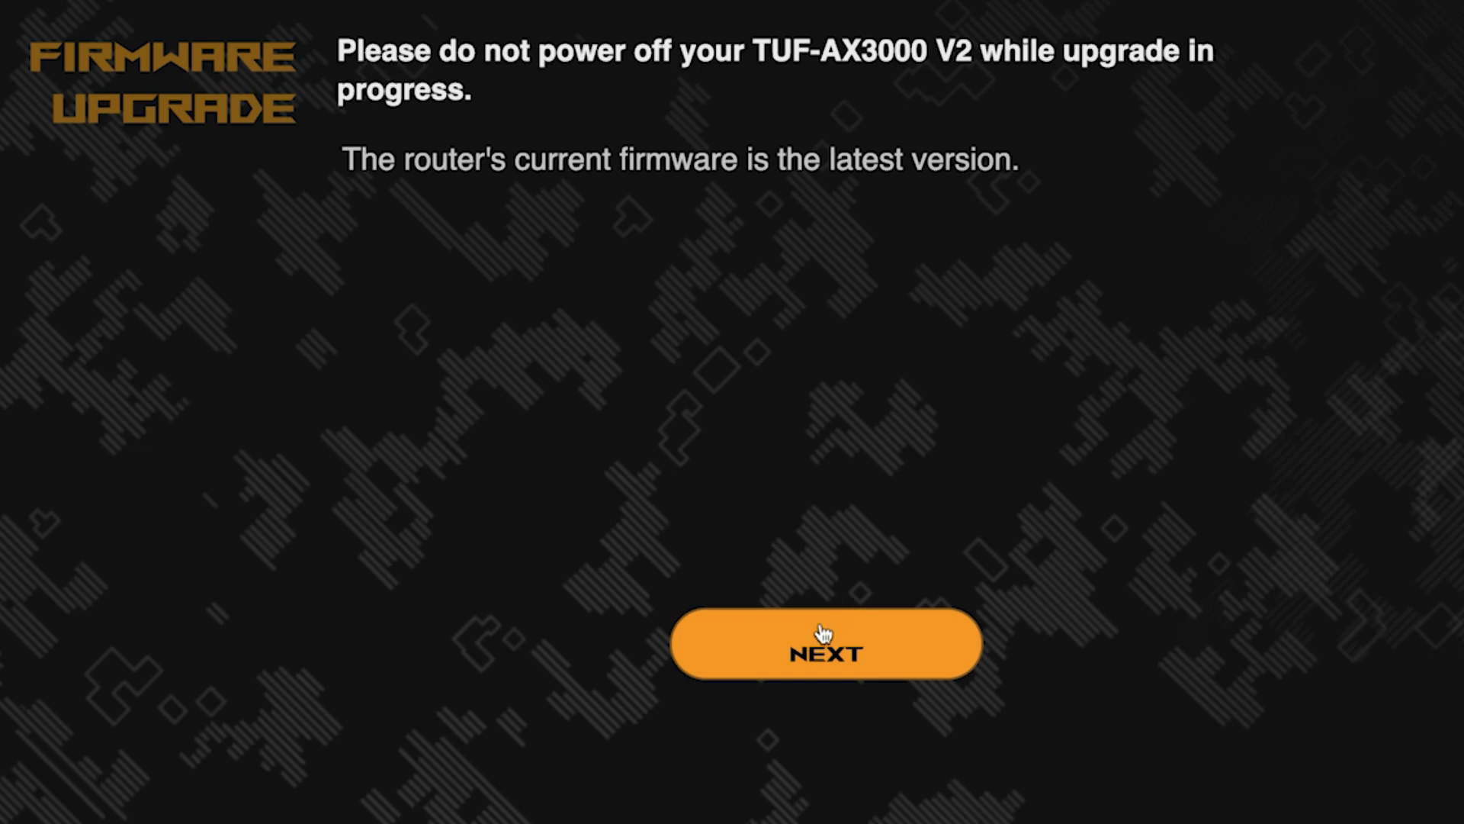
pyautogui.click(810, 654)
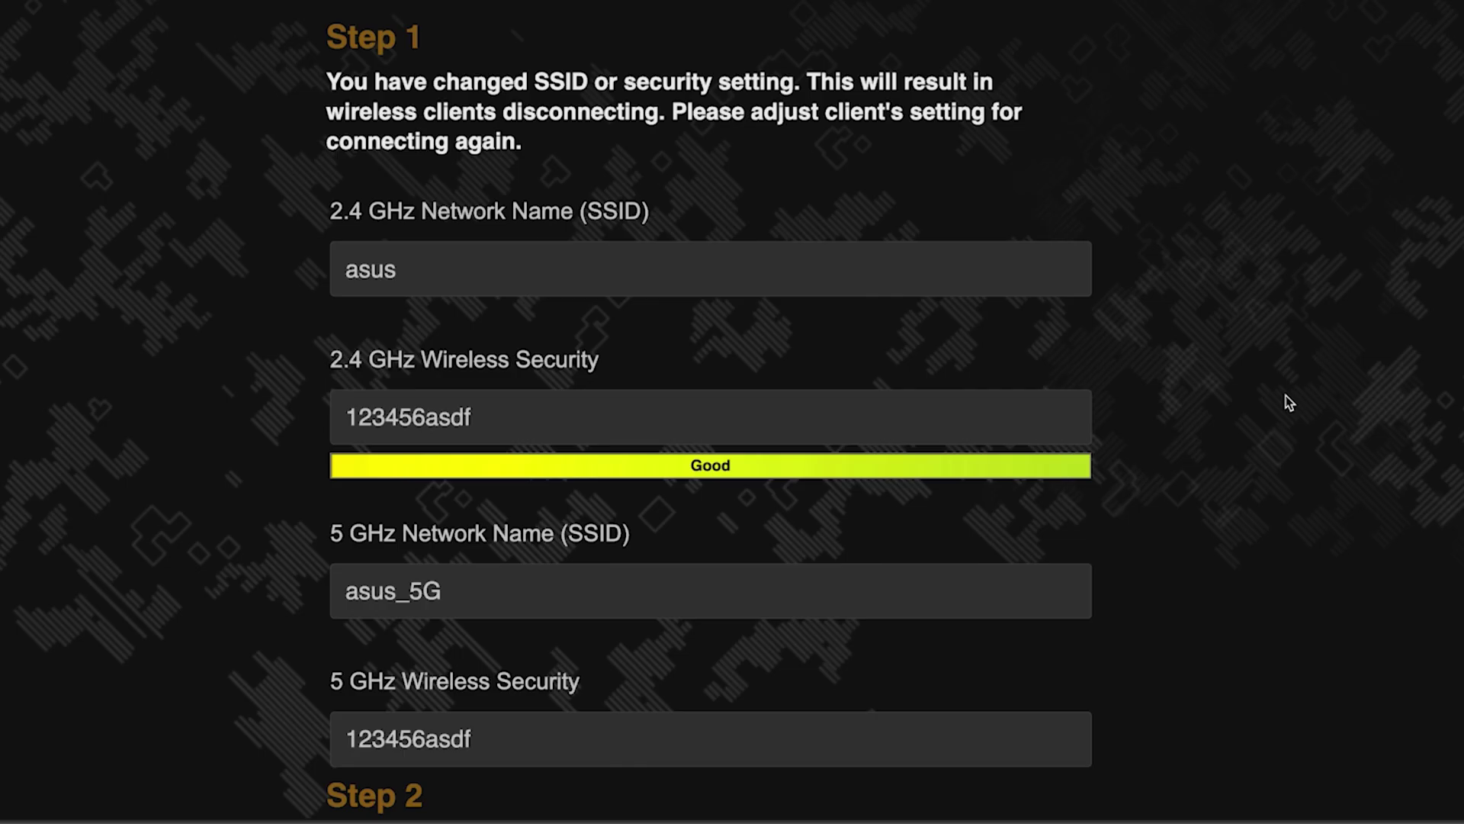
pyautogui.scroll(-5, 1286, 395)
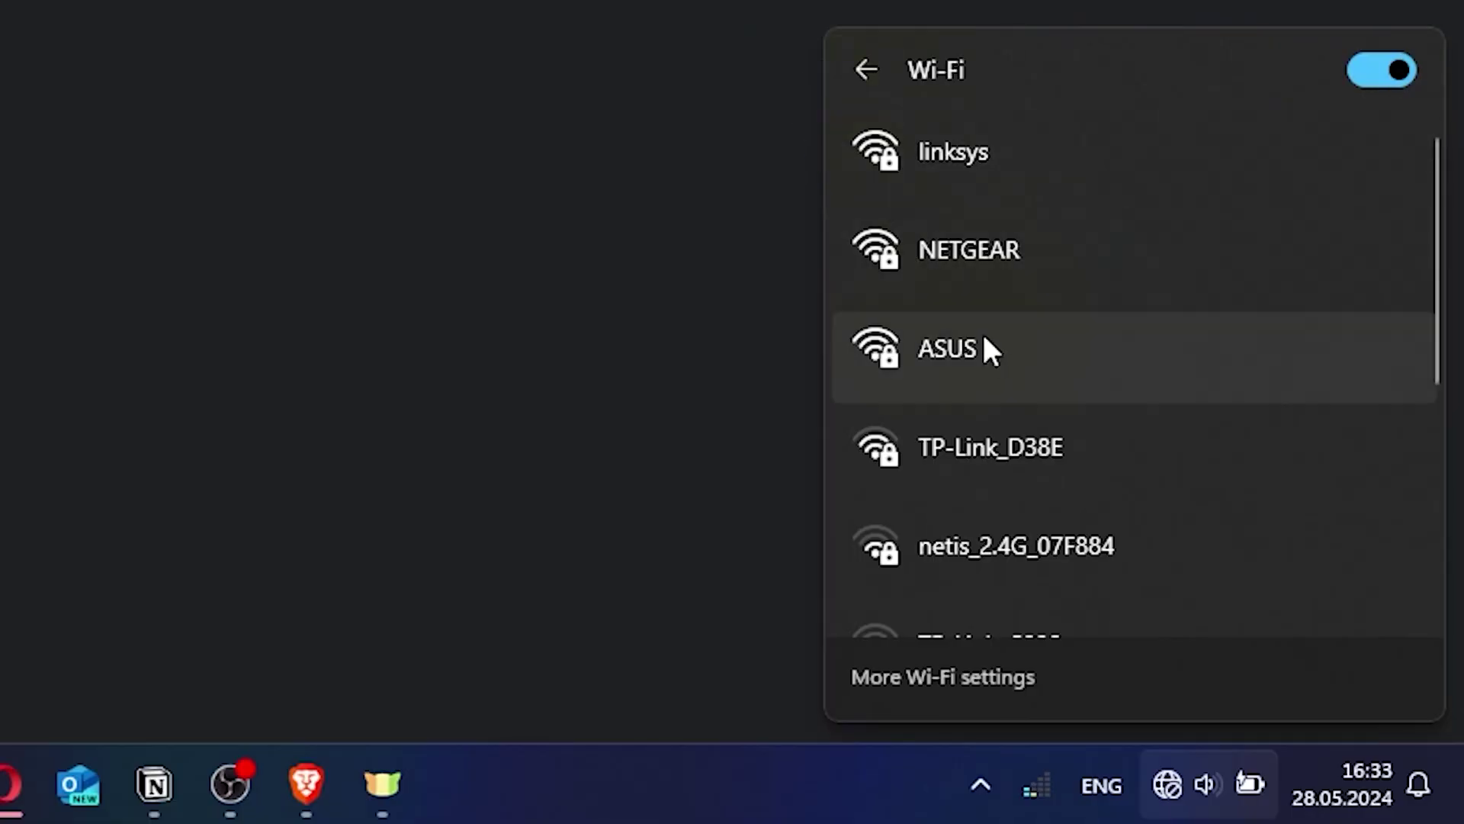
# Join the ASUS Wi-Fi network from the Windows flyout using its security key.
pyautogui.click(985, 344)
pyautogui.click(1216, 496)
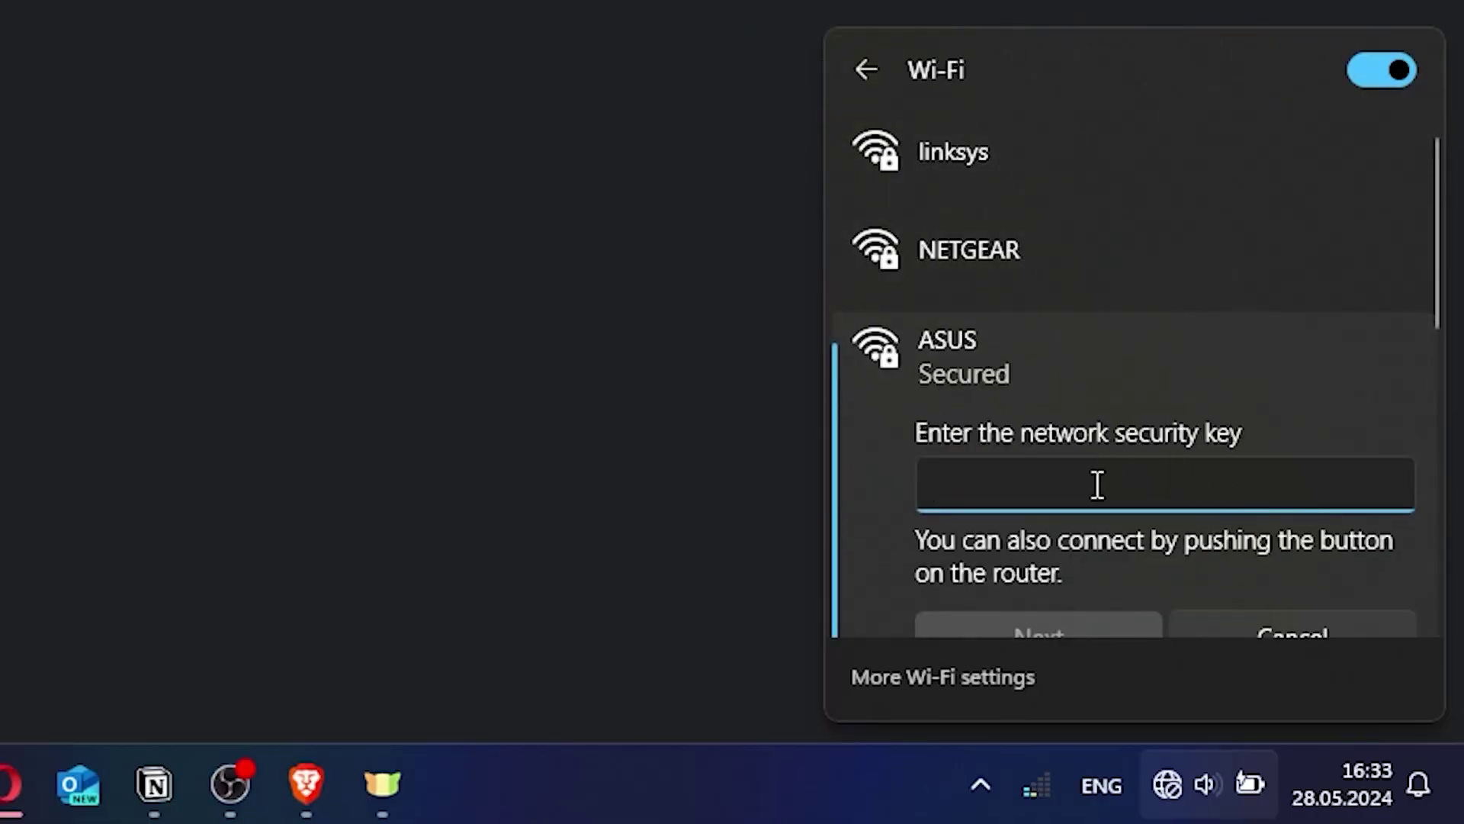
pyautogui.write('•••••••••')
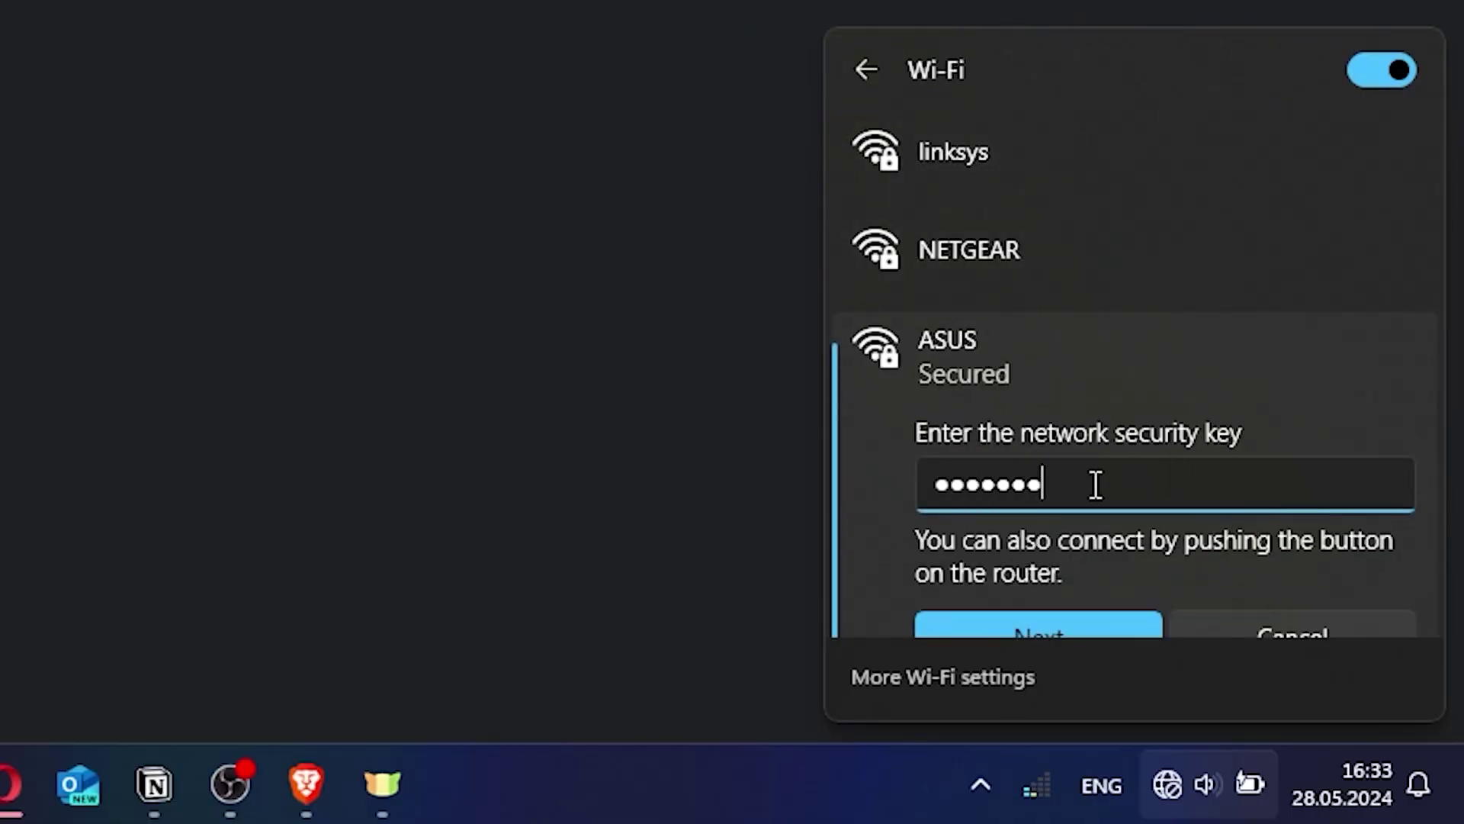
pyautogui.click(1065, 621)
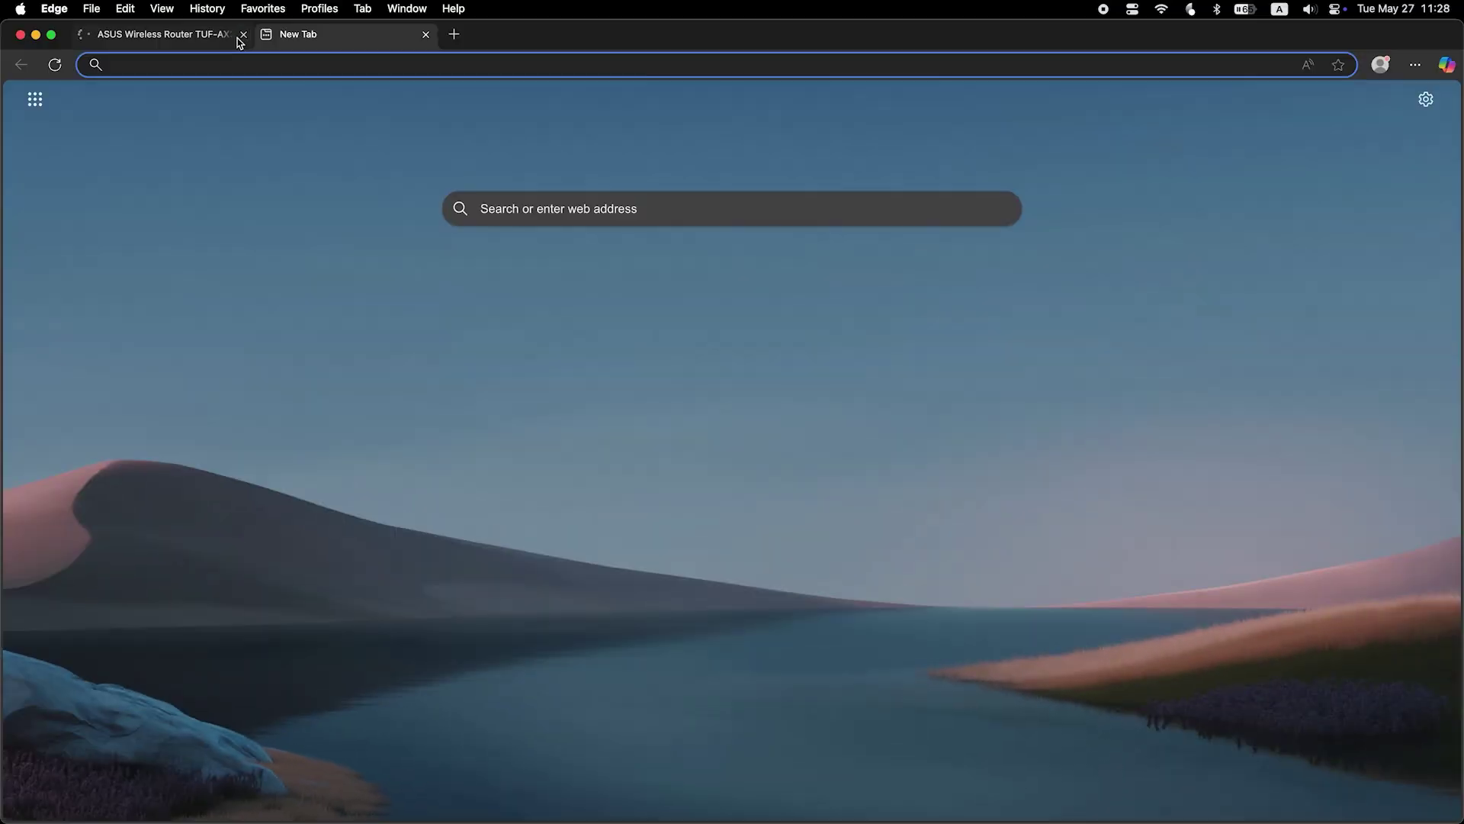
# Close the old tab, open asusrouter.com and sign back in as admin.
pyautogui.click(238, 33)
pyautogui.write('asusrouter')
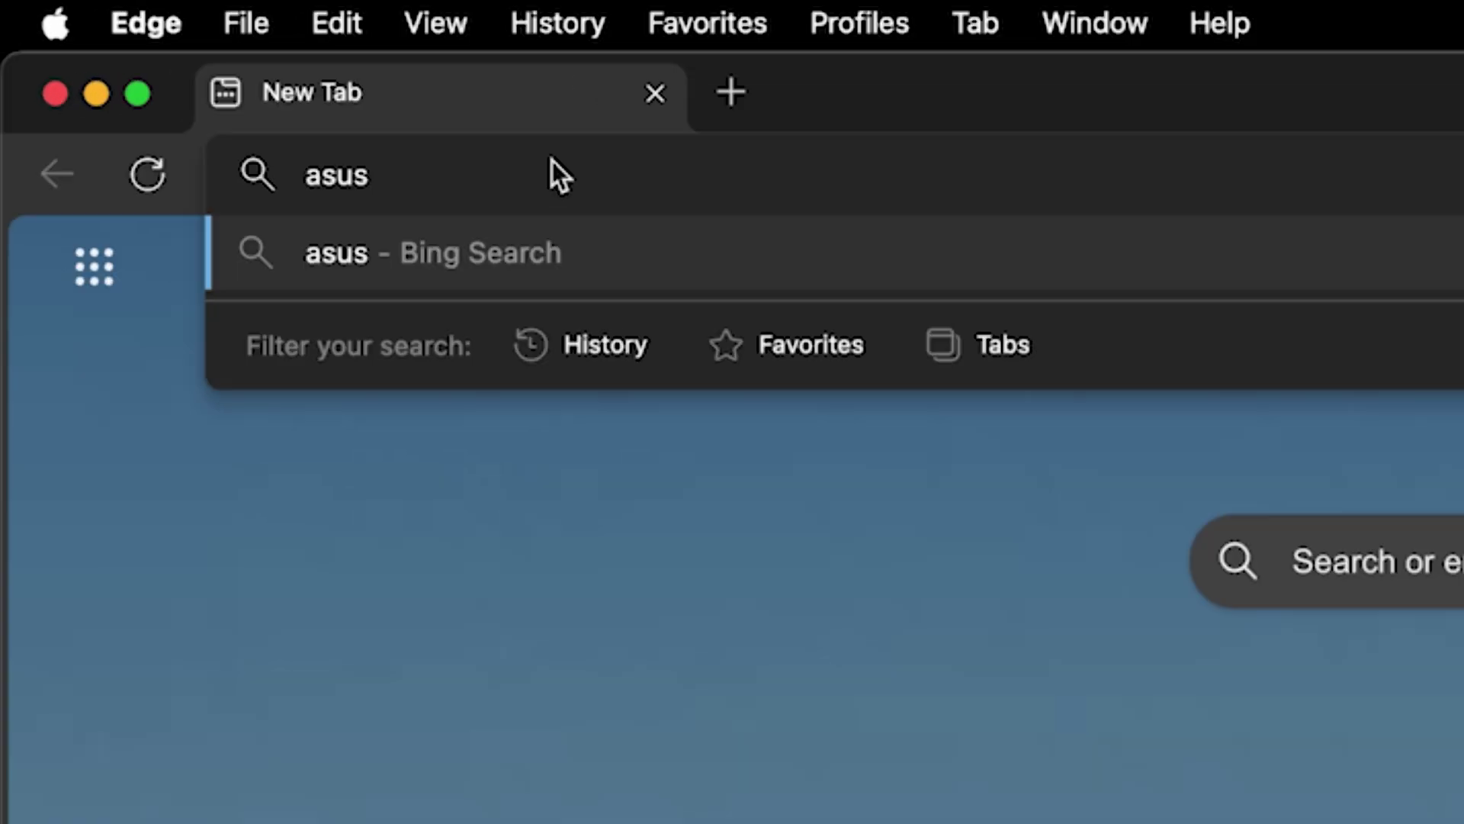
pyautogui.write('.com')
pyautogui.press('Return')
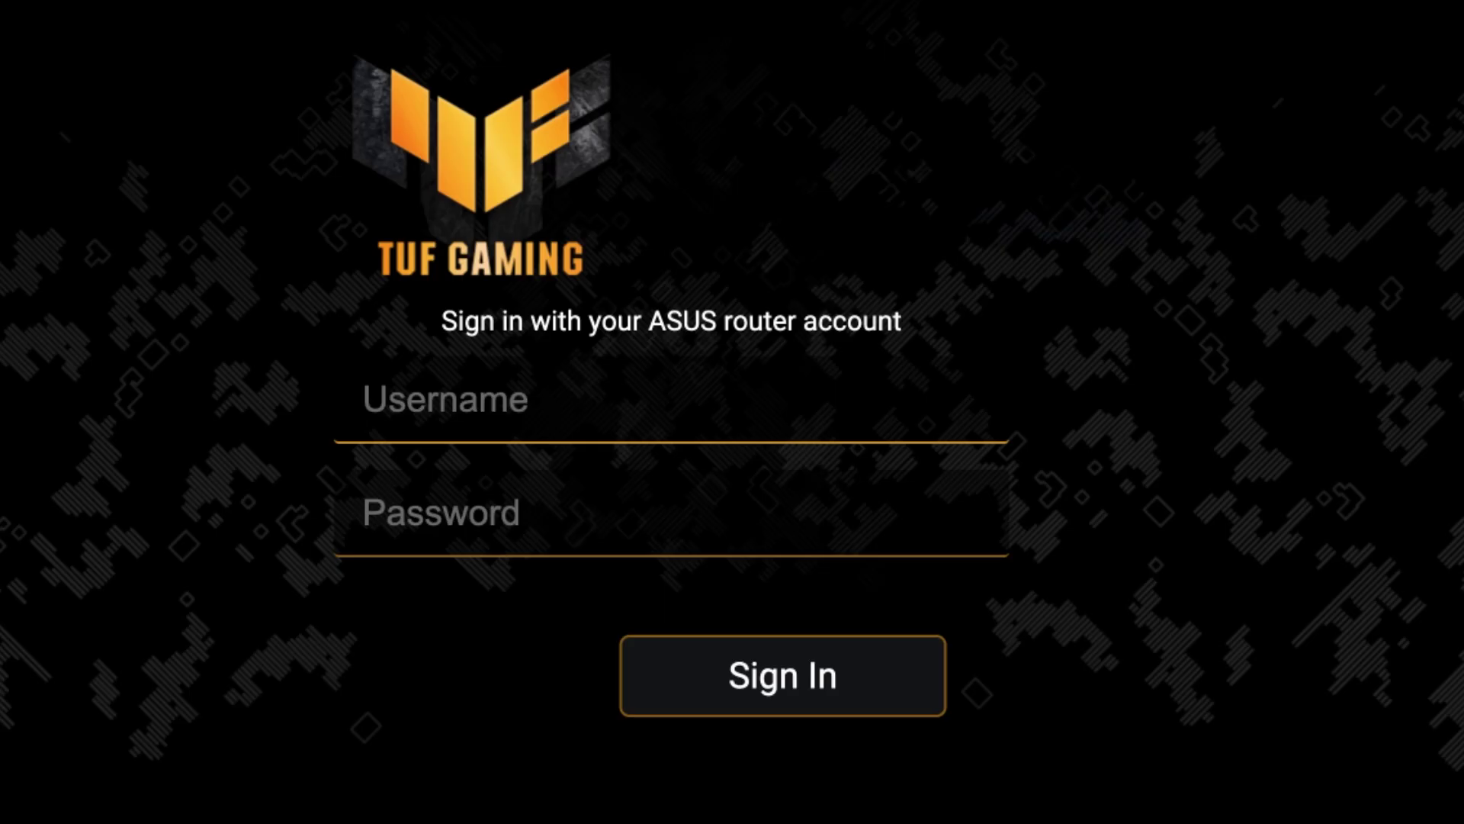
pyautogui.write('admin')
pyautogui.press('Tab')
pyautogui.write('**********')
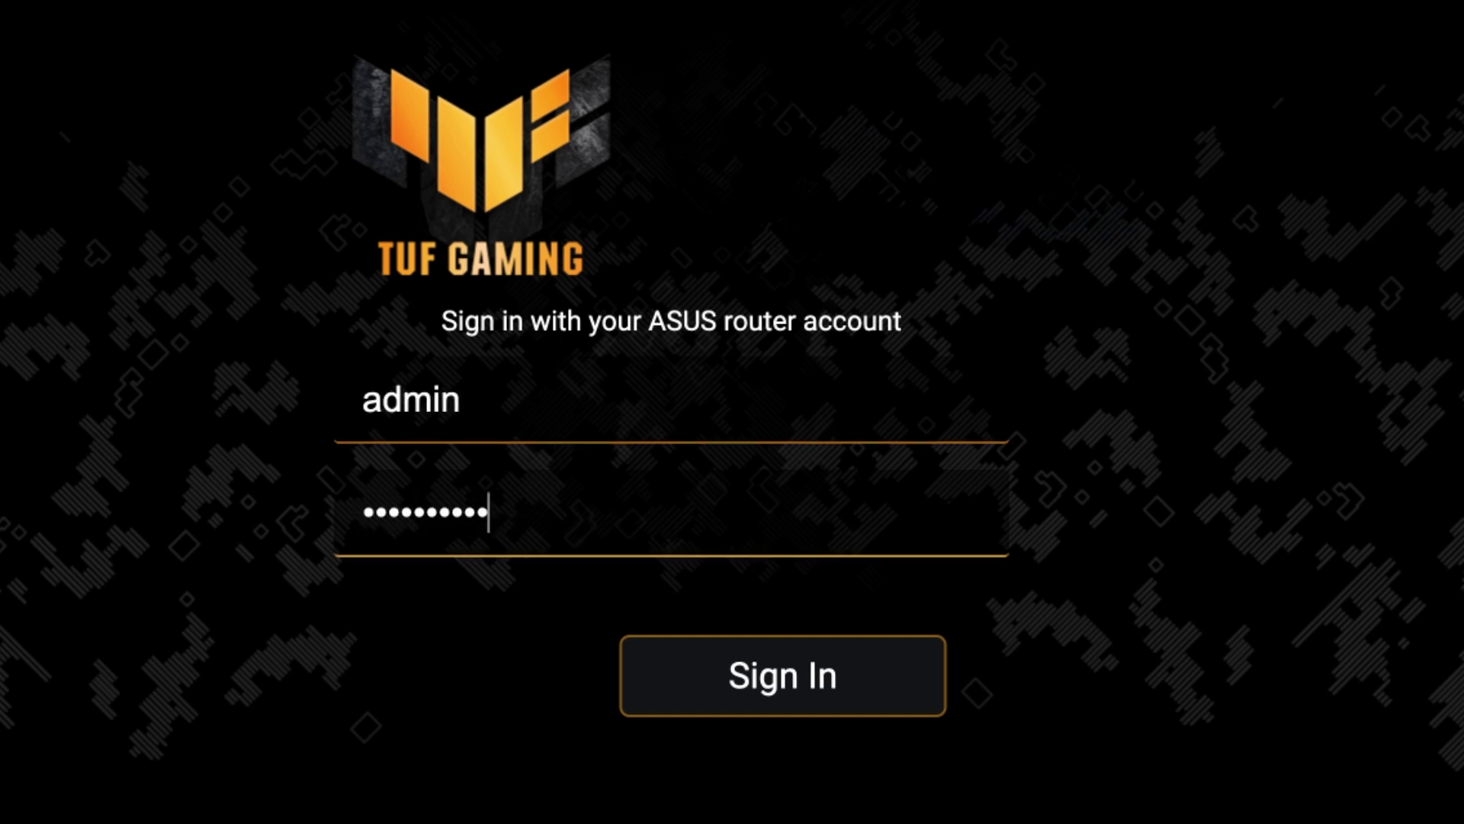
pyautogui.click(804, 685)
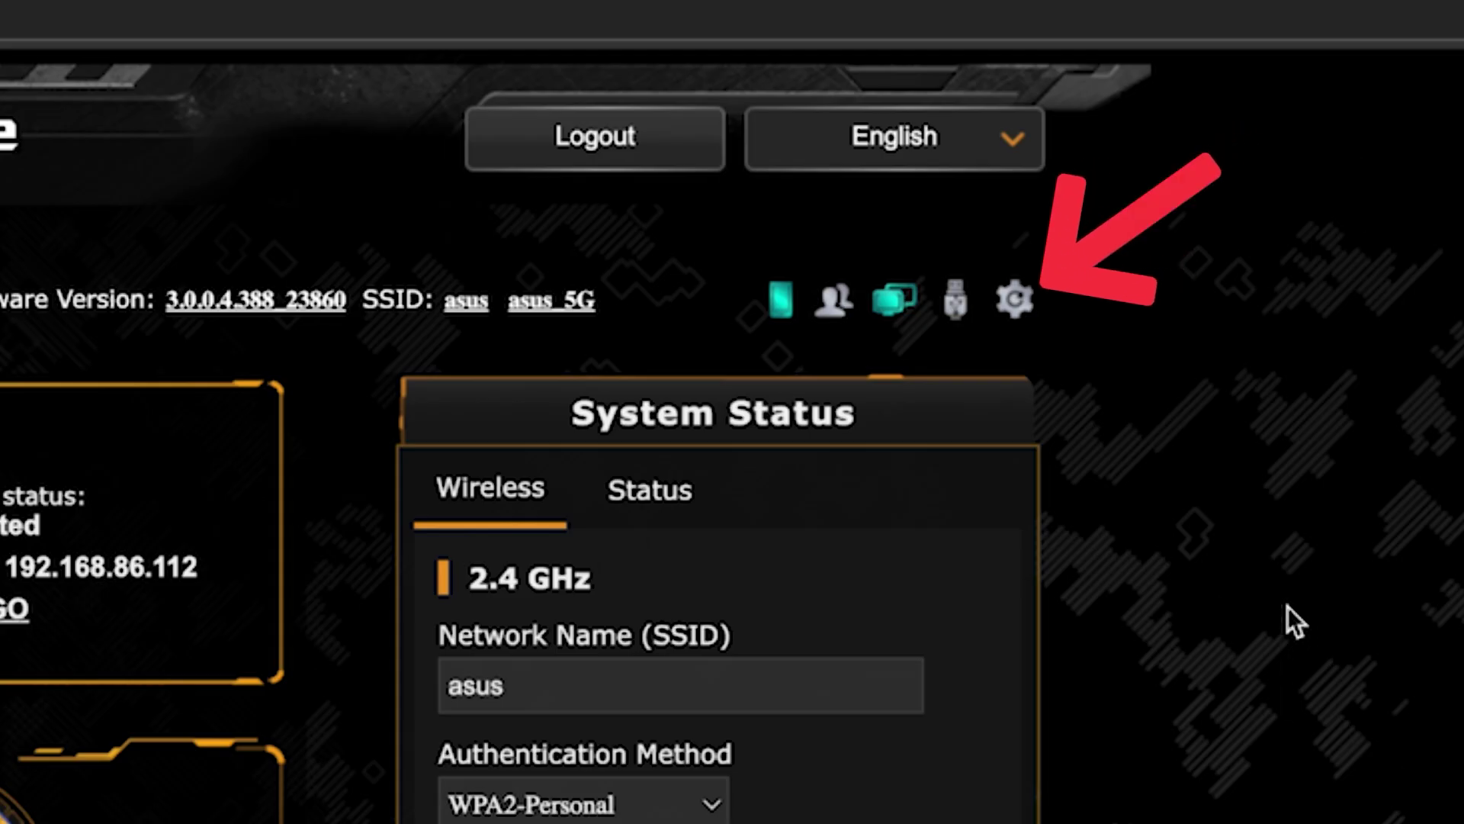
# Reboot the router and reconnect the laptop to the ASUS Wi-Fi with its security key.
pyautogui.click(1018, 301)
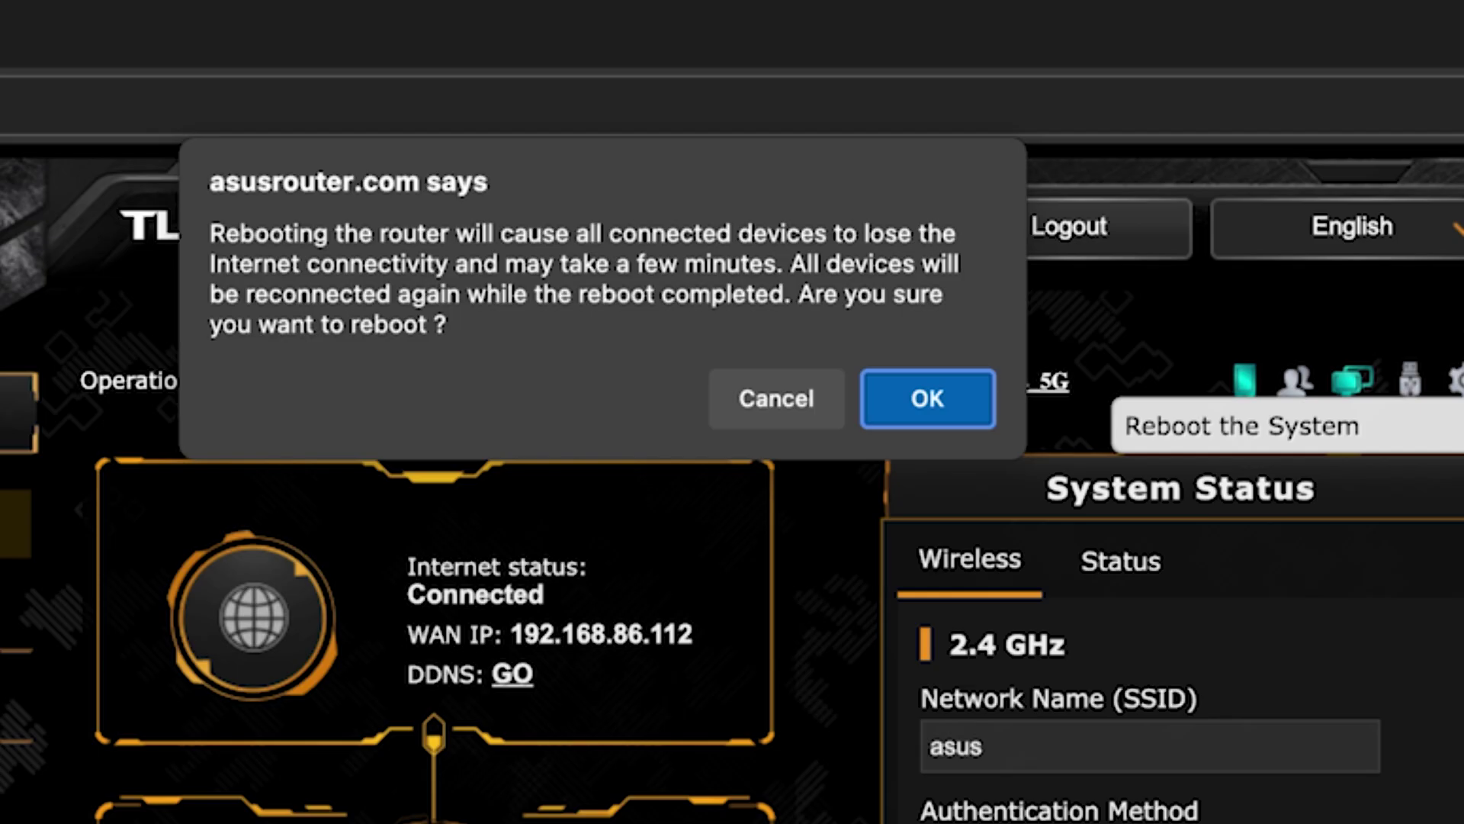
pyautogui.click(959, 396)
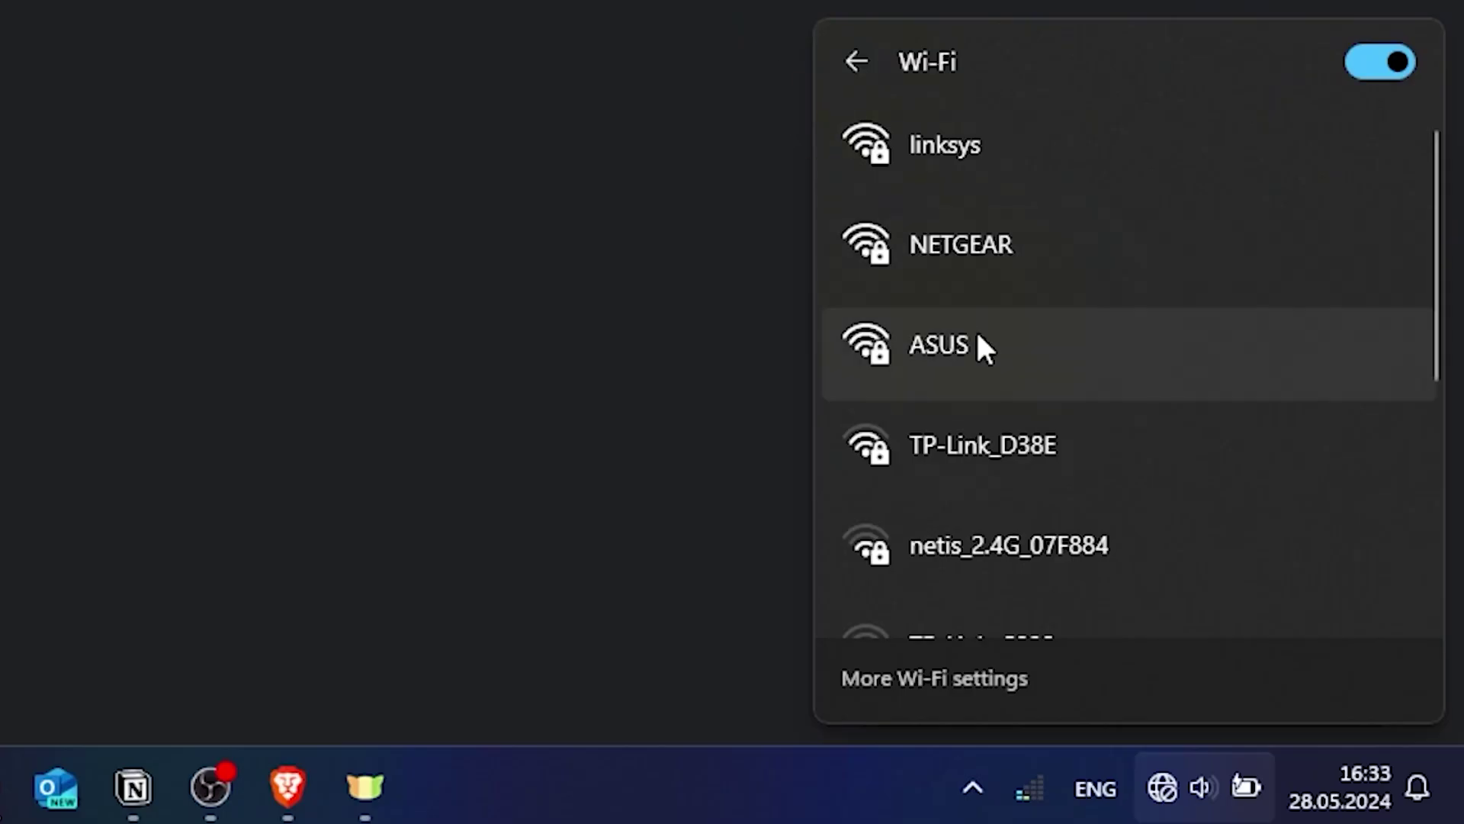
pyautogui.click(980, 342)
pyautogui.press('Return')
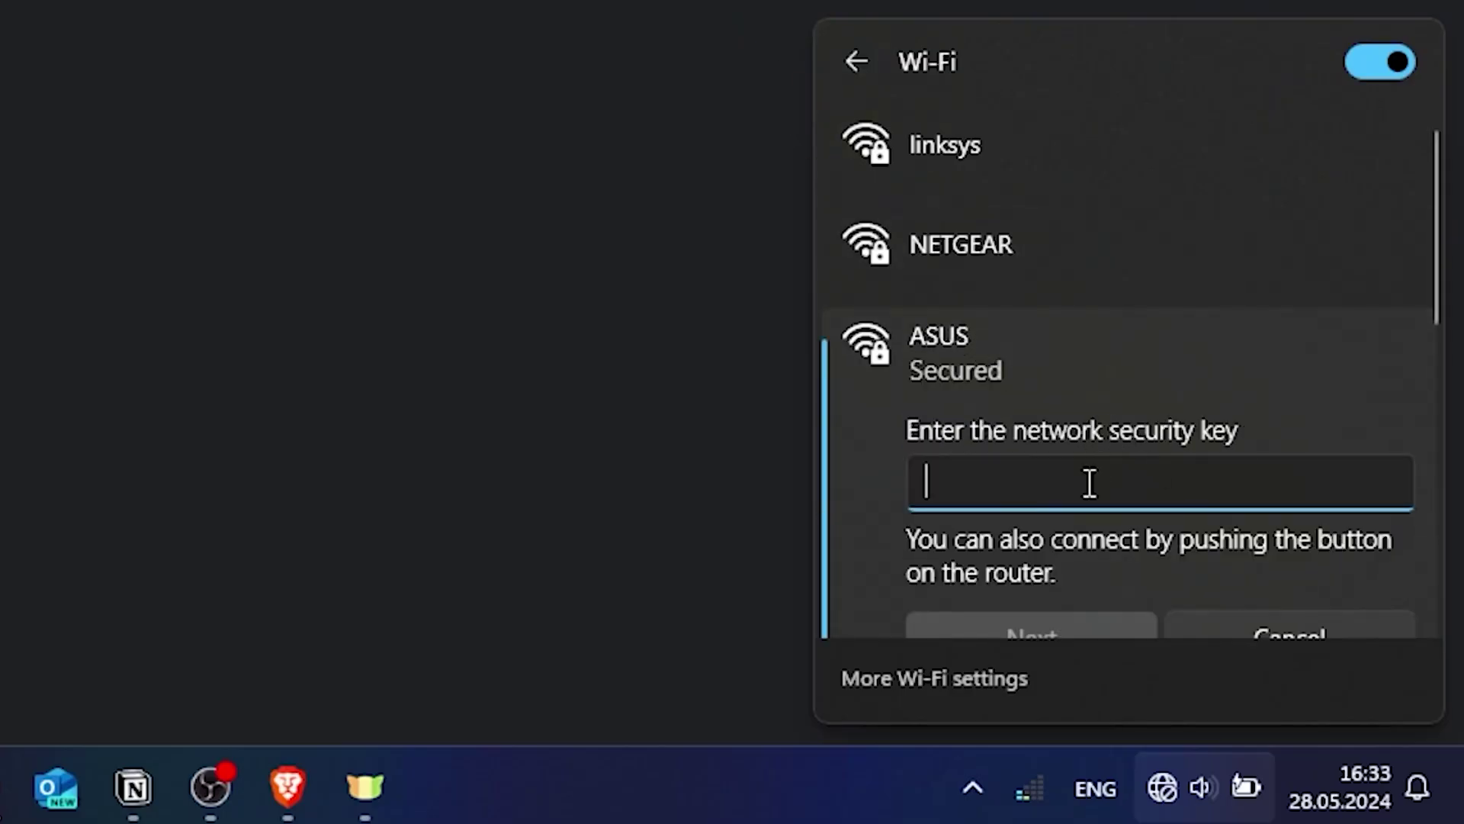
pyautogui.write('●●●●●●●●●●')
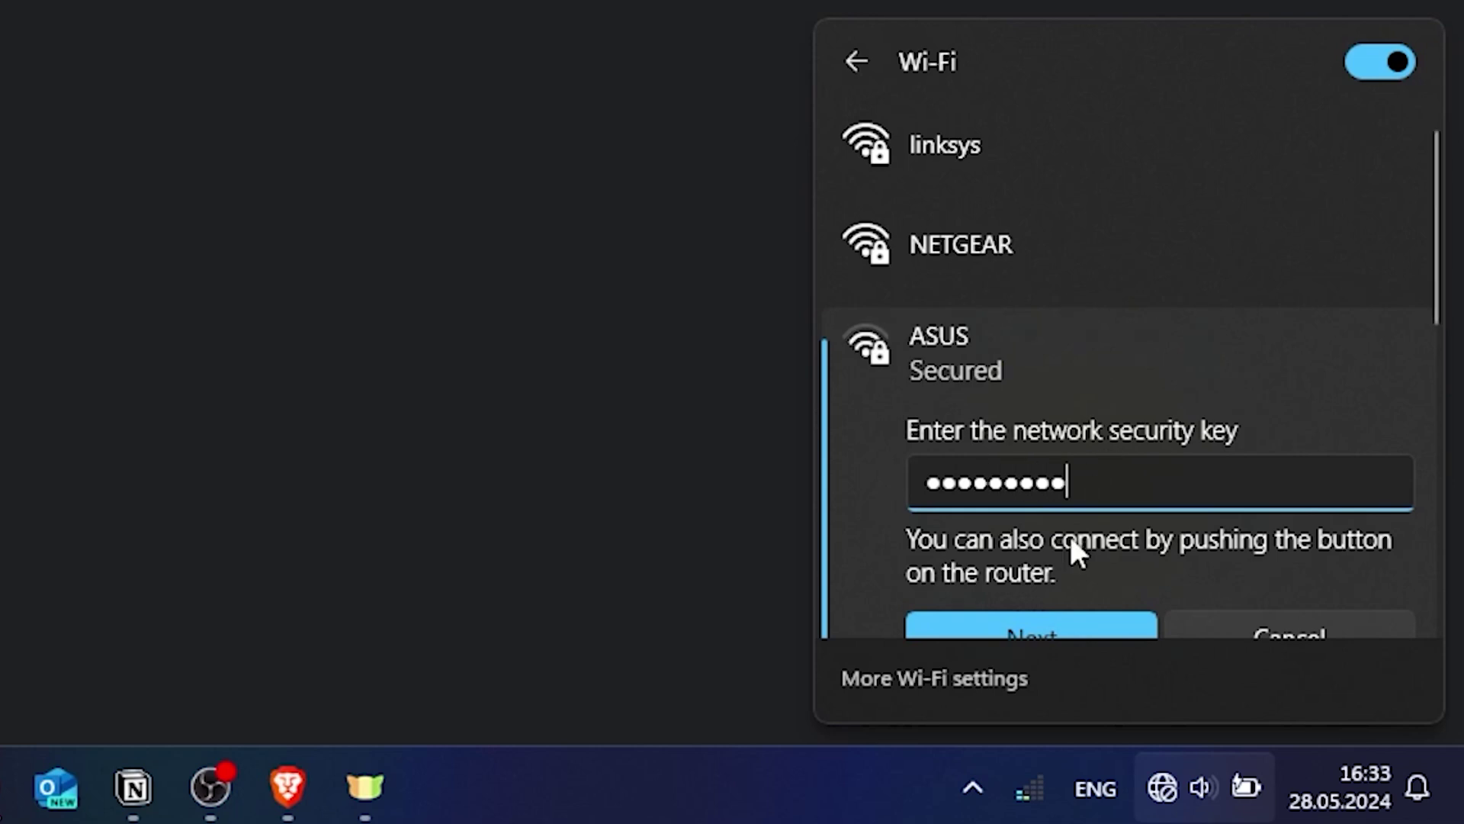
pyautogui.click(1055, 621)
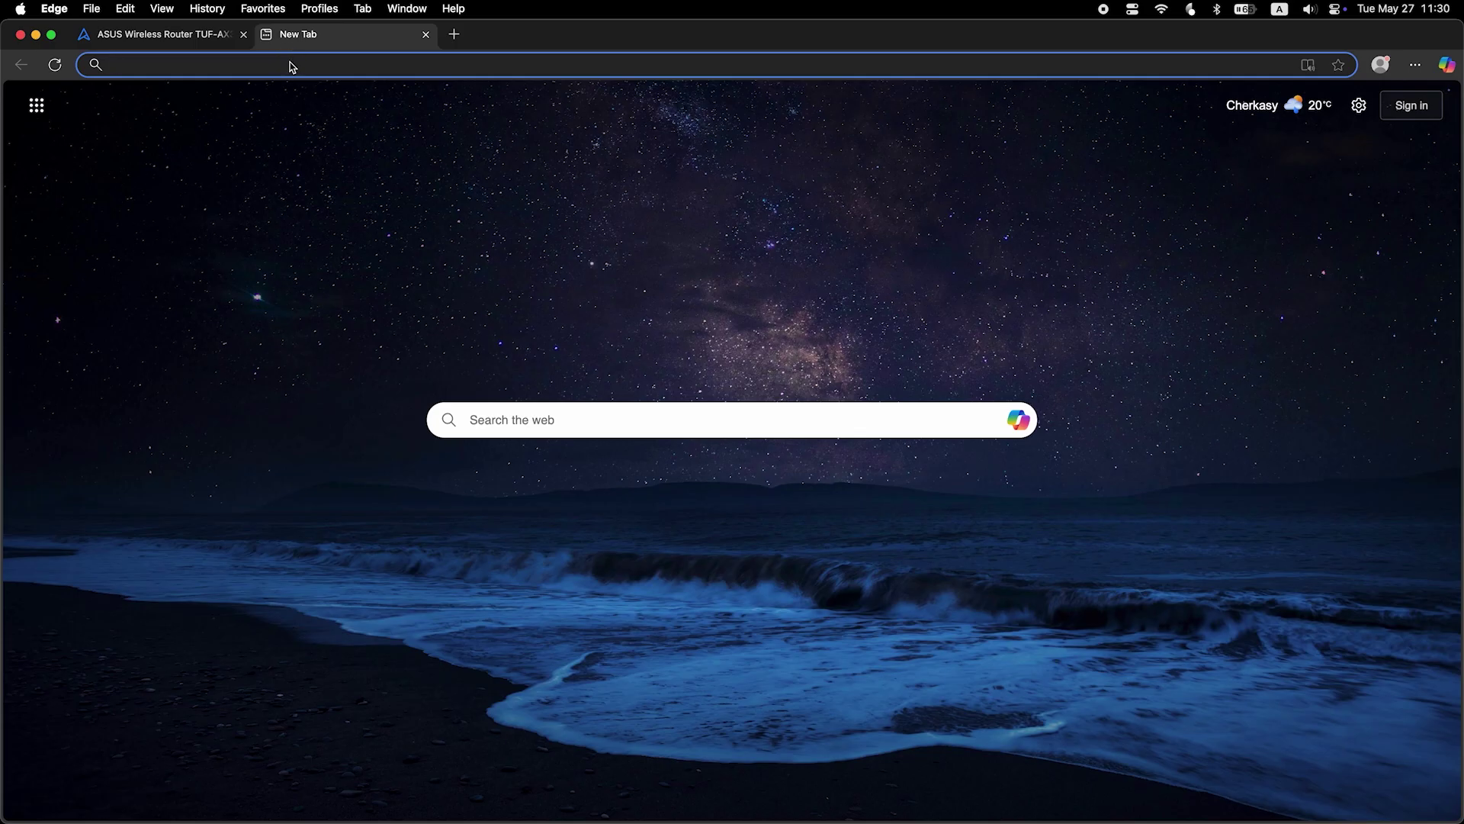
# Search Bing for fff from the Edge address bar to confirm internet access.
pyautogui.write('fff')
pyautogui.press('Return')
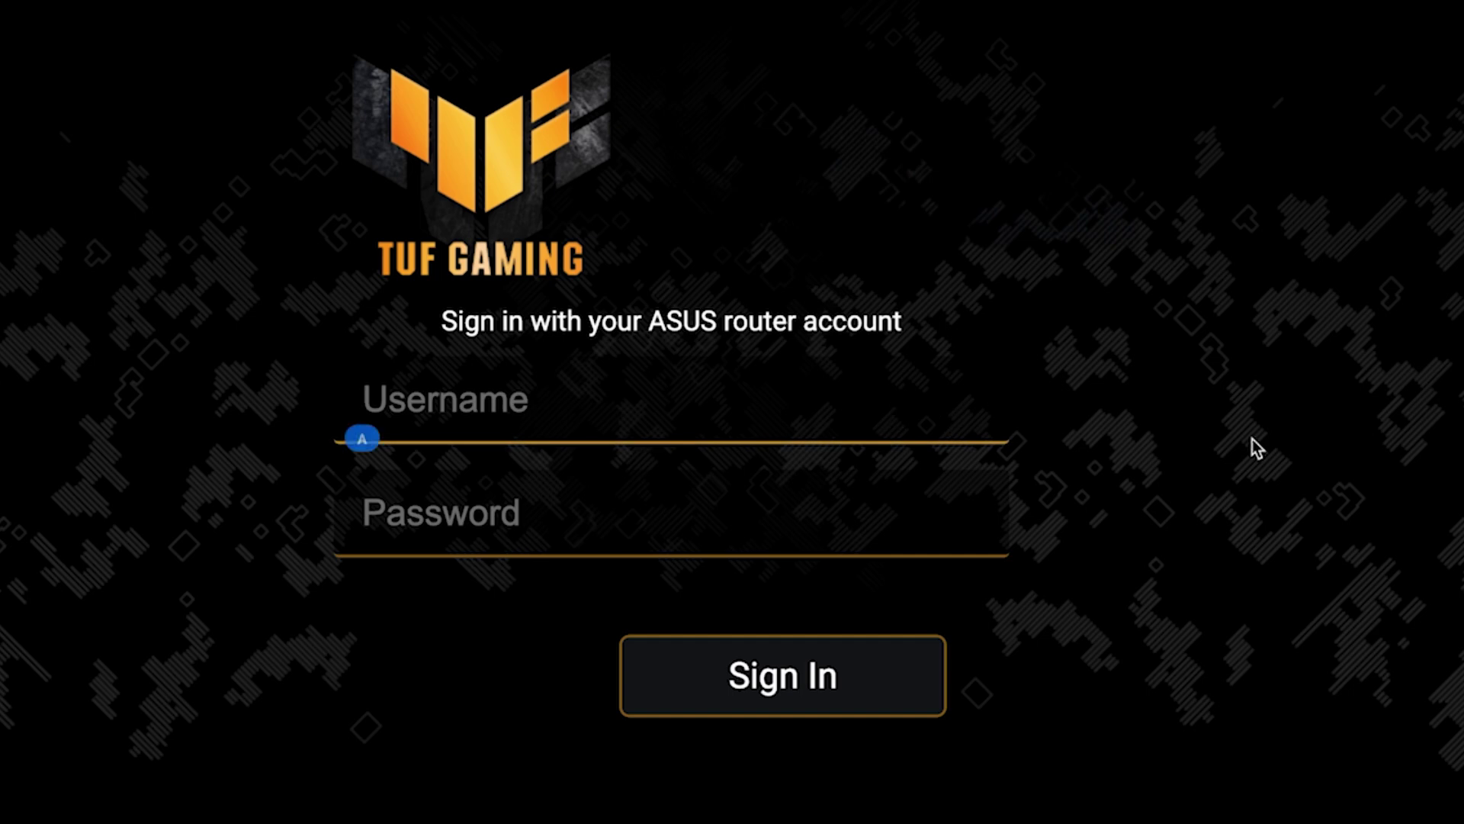
# Sign in to the router web interface as admin with the account password.
pyautogui.write('admin')
pyautogui.press('Tab')
pyautogui.write('a*******')
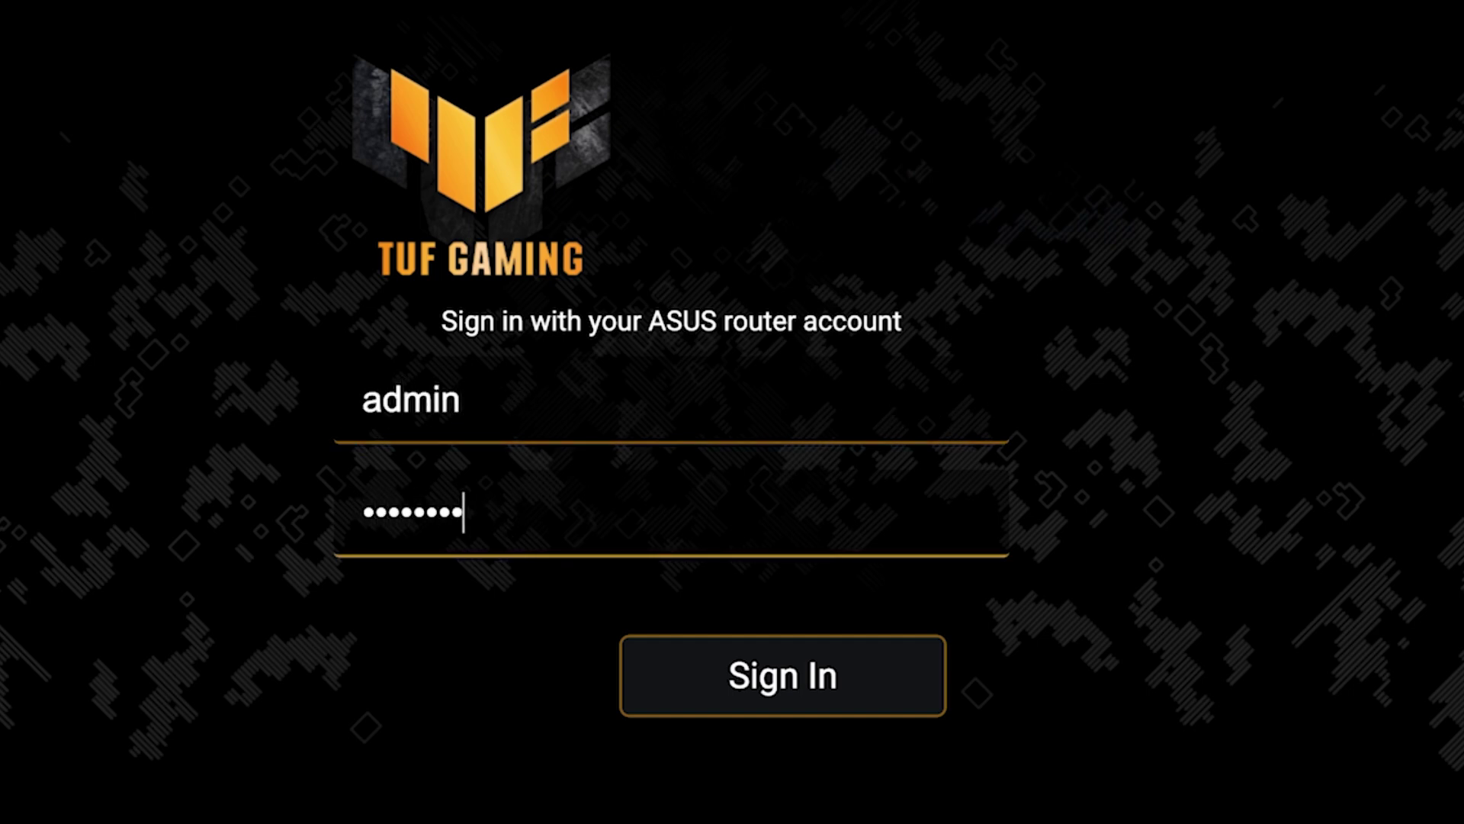
pyautogui.click(788, 697)
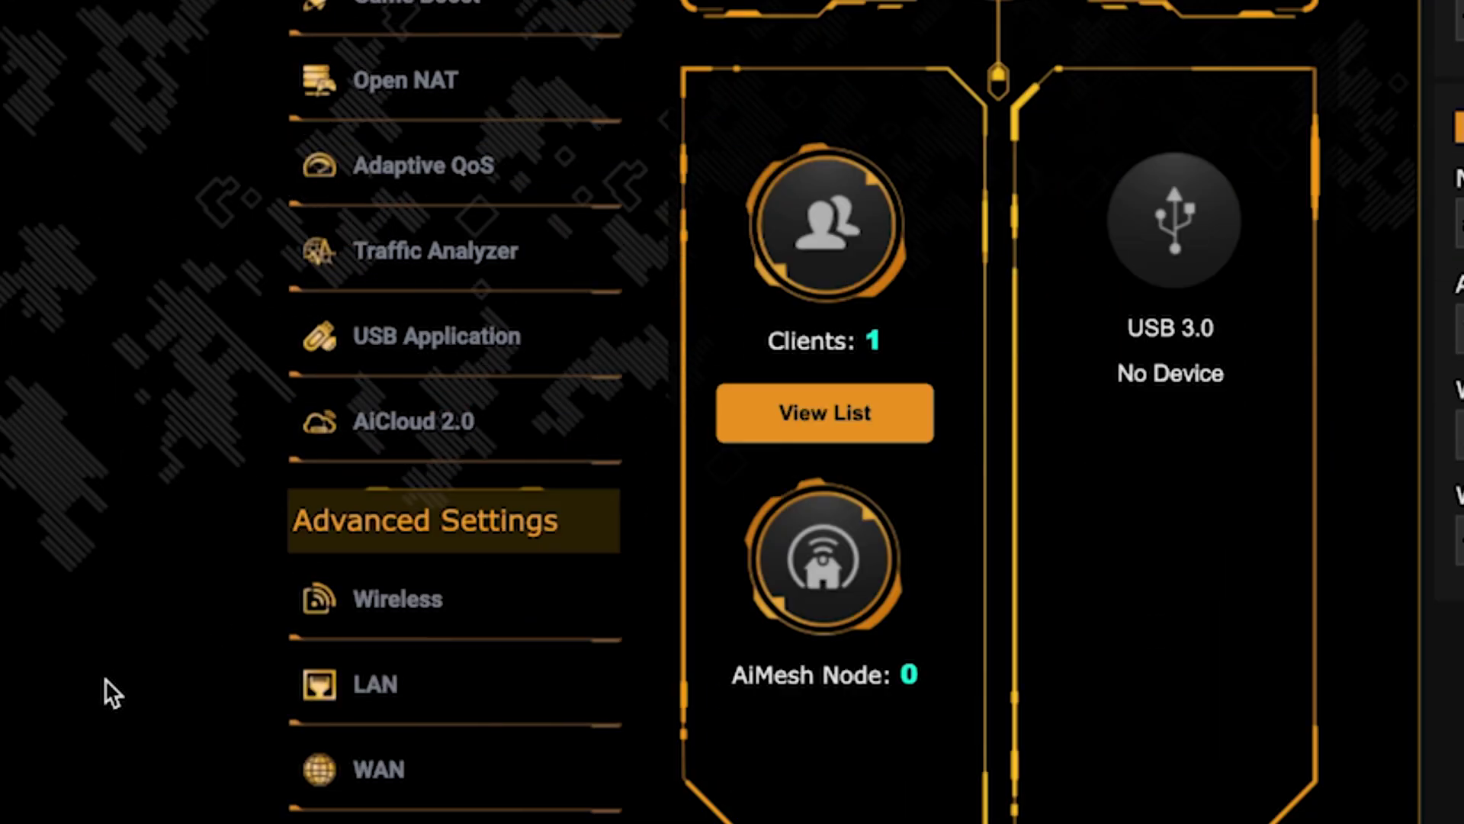
# Clone this computer's MAC address into the WAN MAC Address field and apply the settings.
pyautogui.scroll(-5, 104, 678)
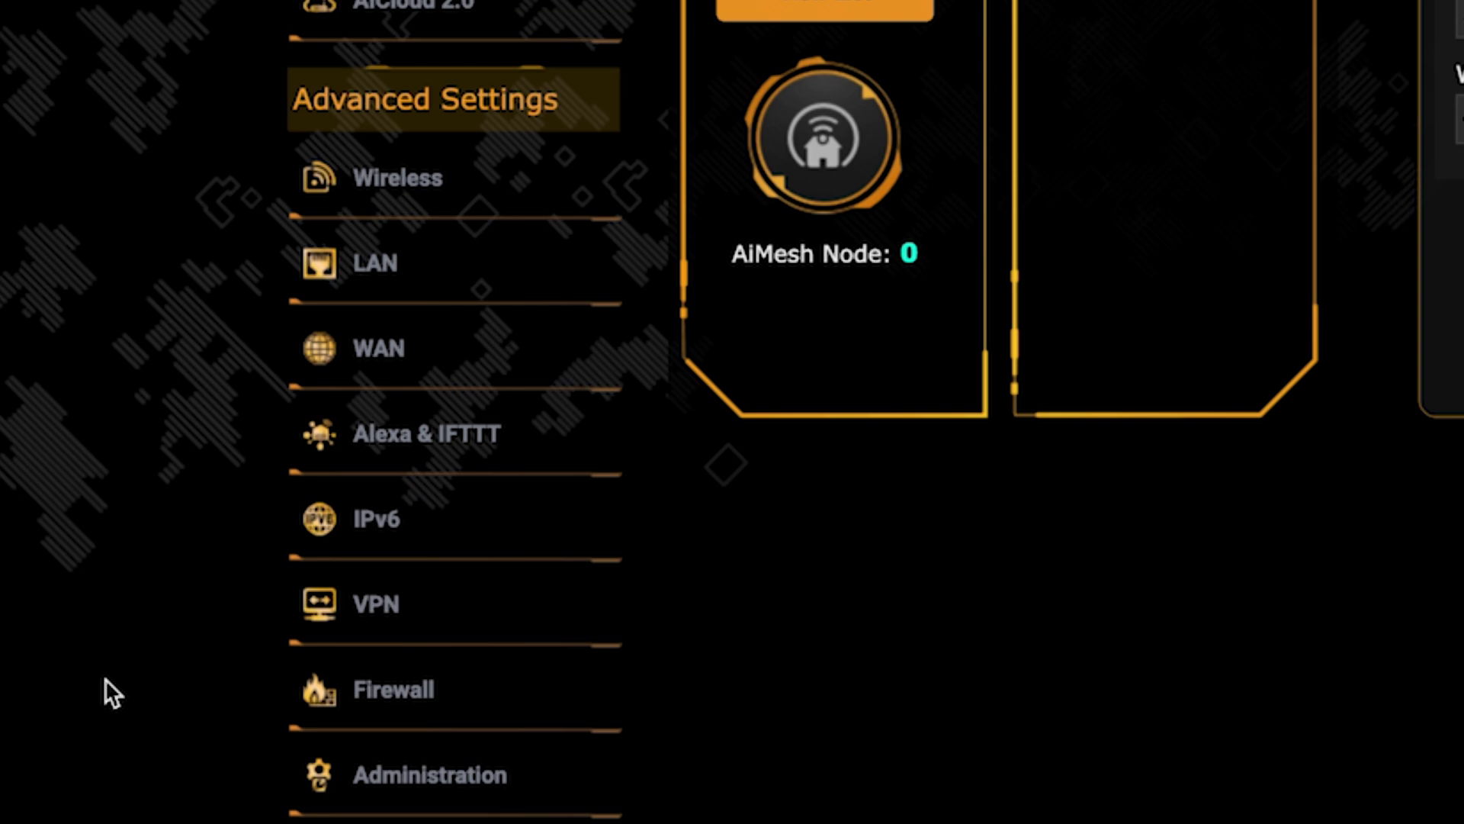
pyautogui.click(479, 354)
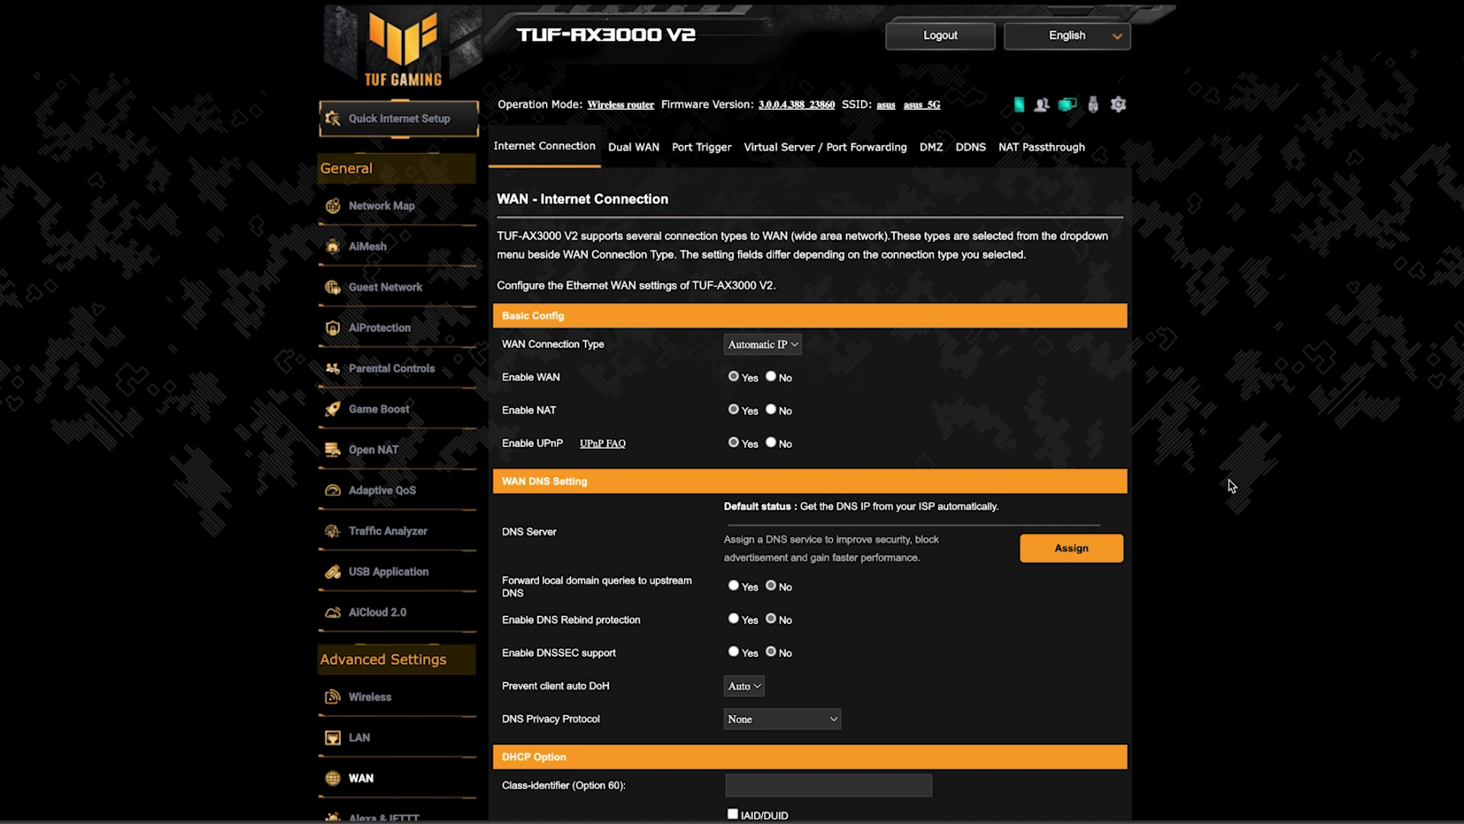
pyautogui.scroll(-4, 1257, 483)
pyautogui.scroll(-3, 1257, 482)
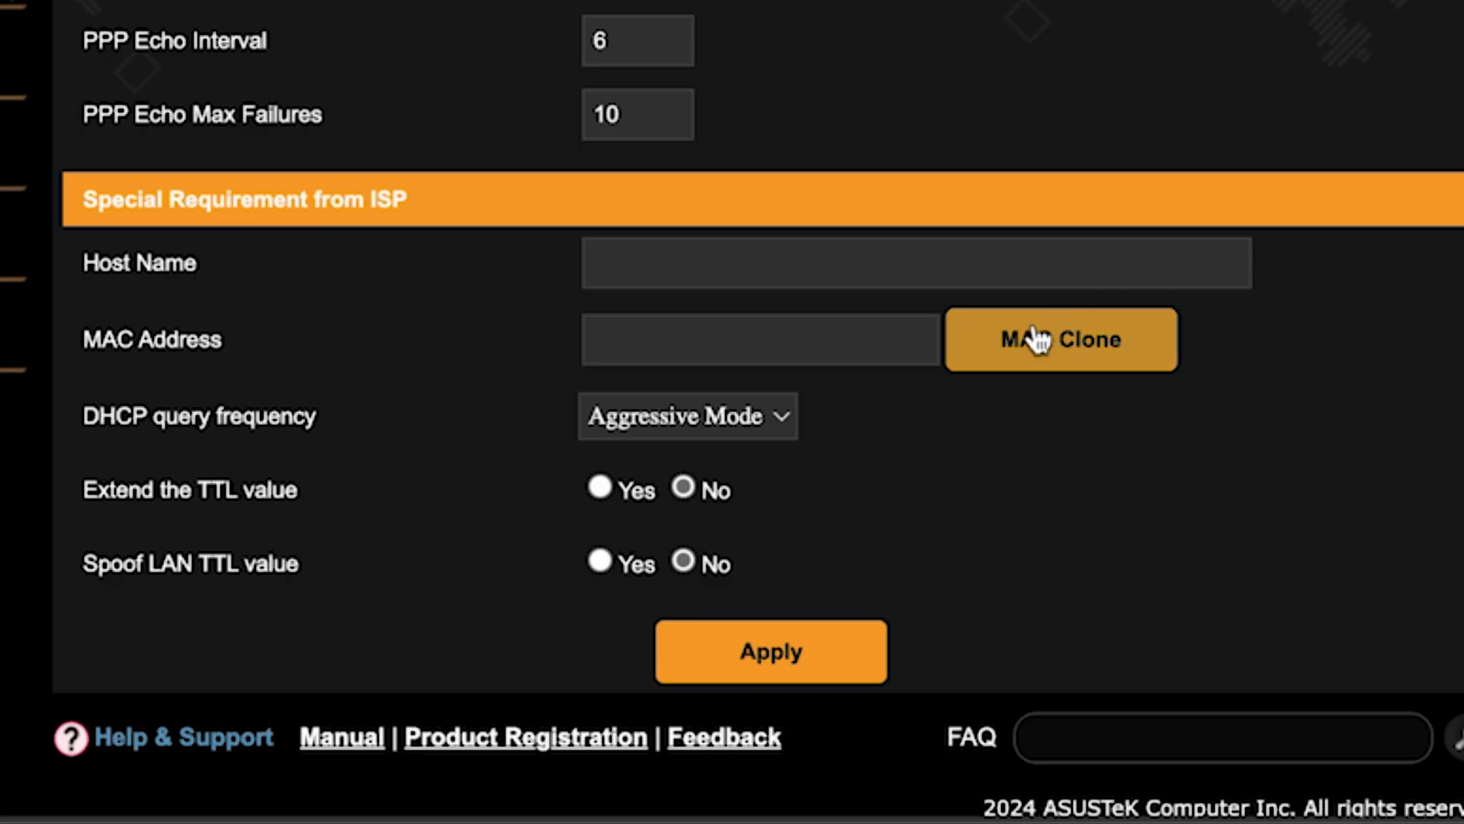
pyautogui.click(1035, 336)
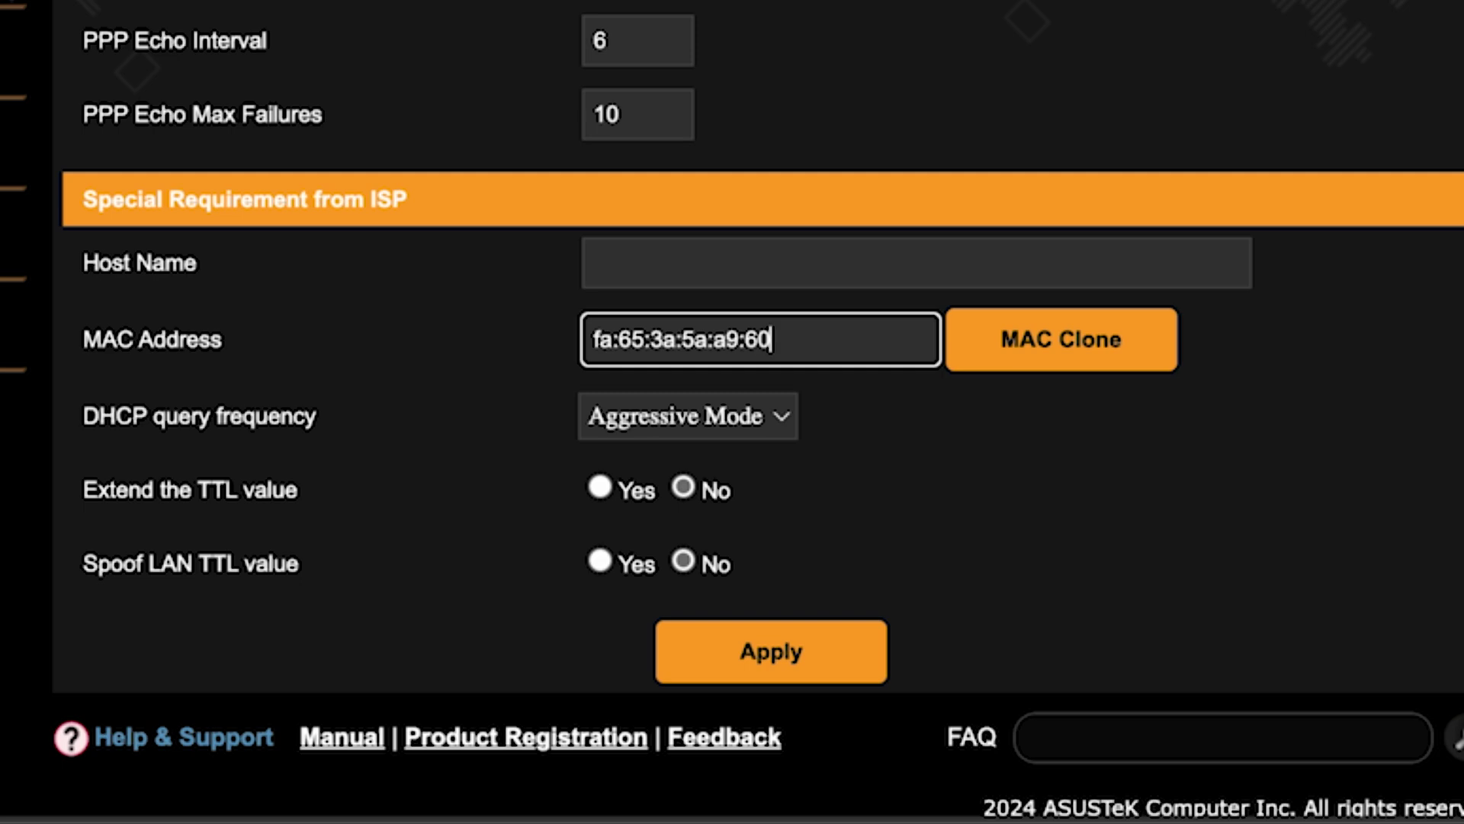
pyautogui.click(785, 654)
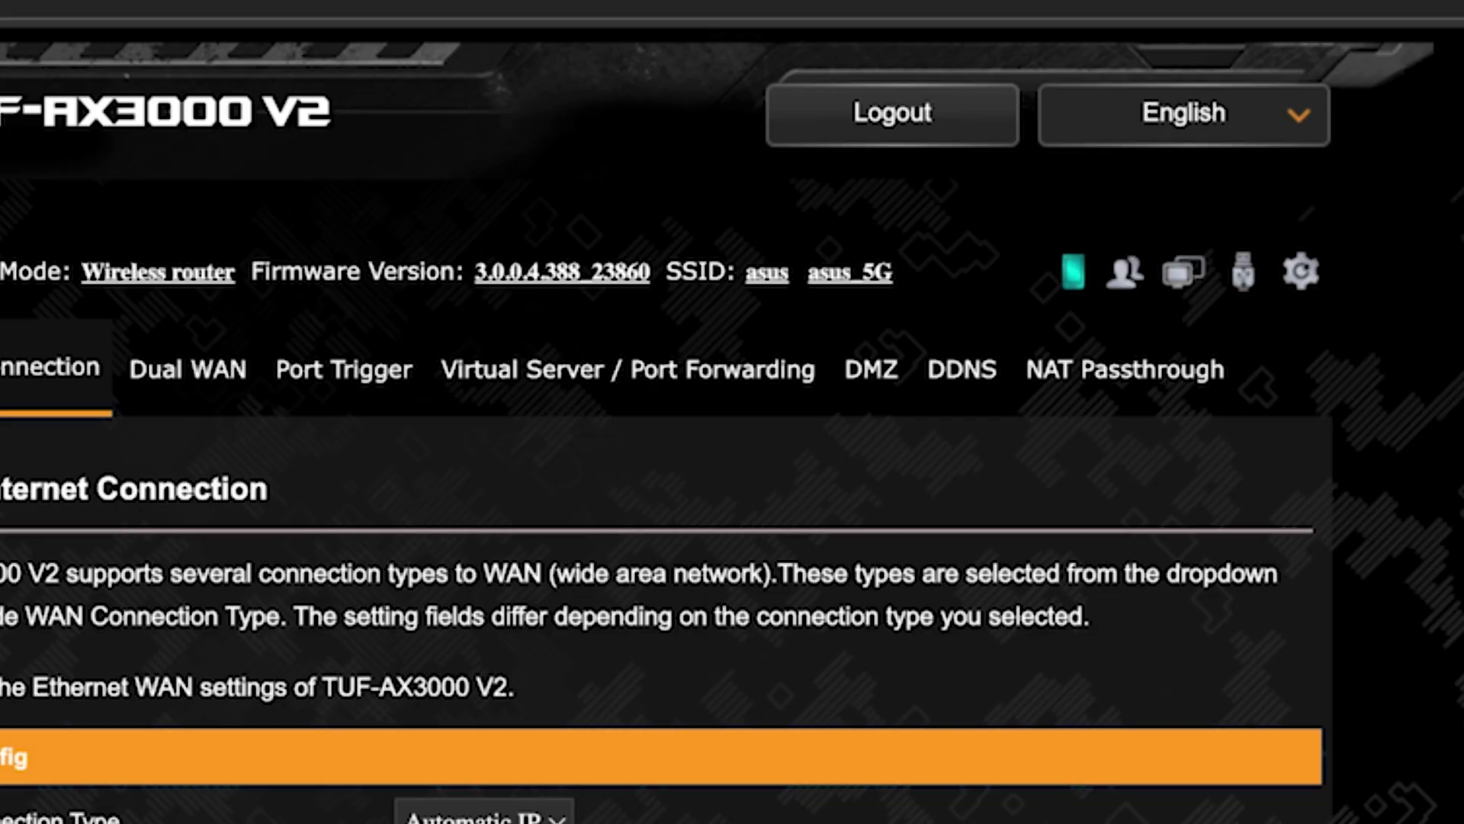
# Reboot the router and confirm so the cloned MAC address takes effect.
pyautogui.click(1303, 273)
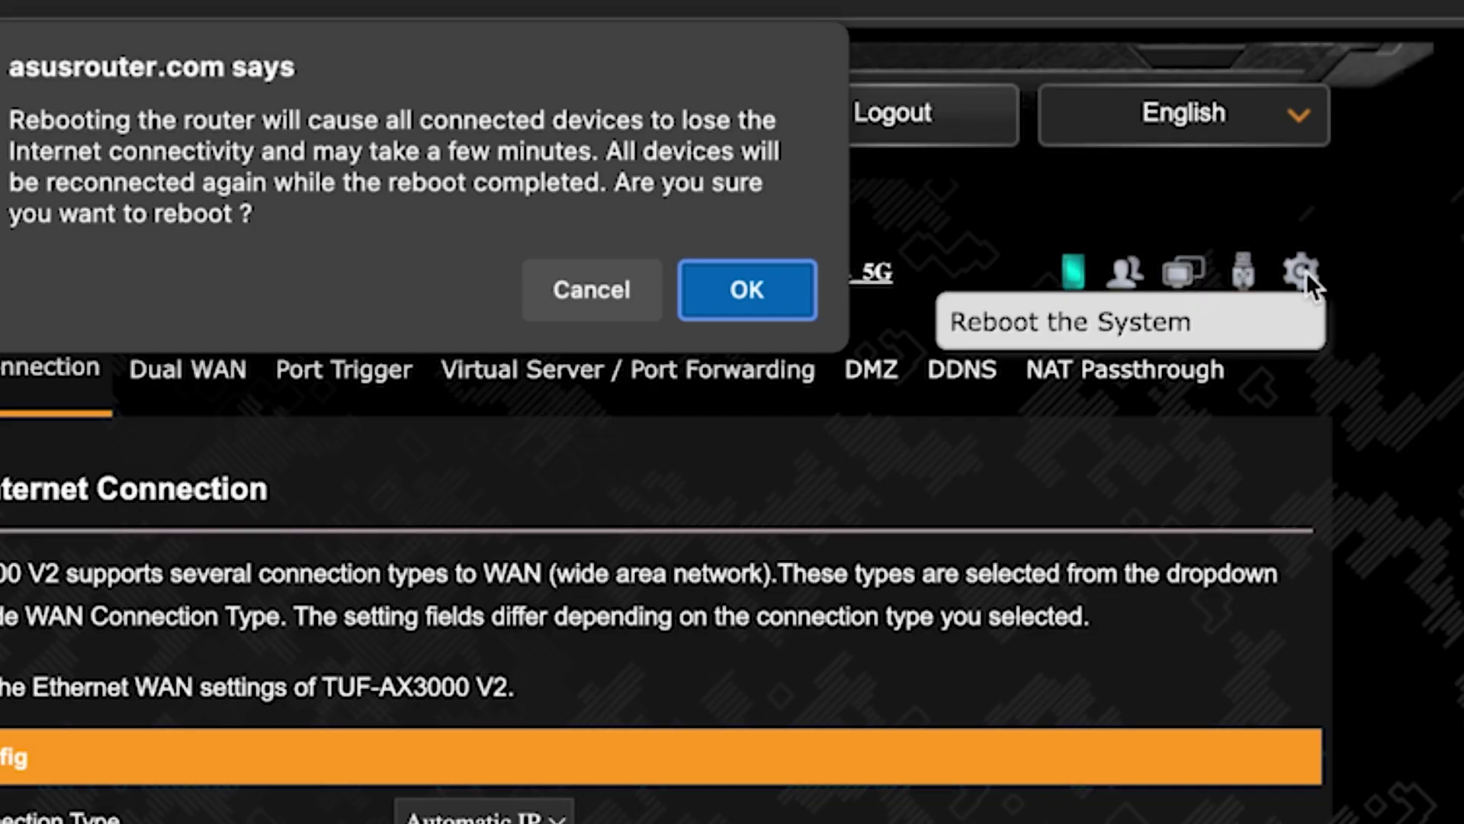
pyautogui.click(738, 301)
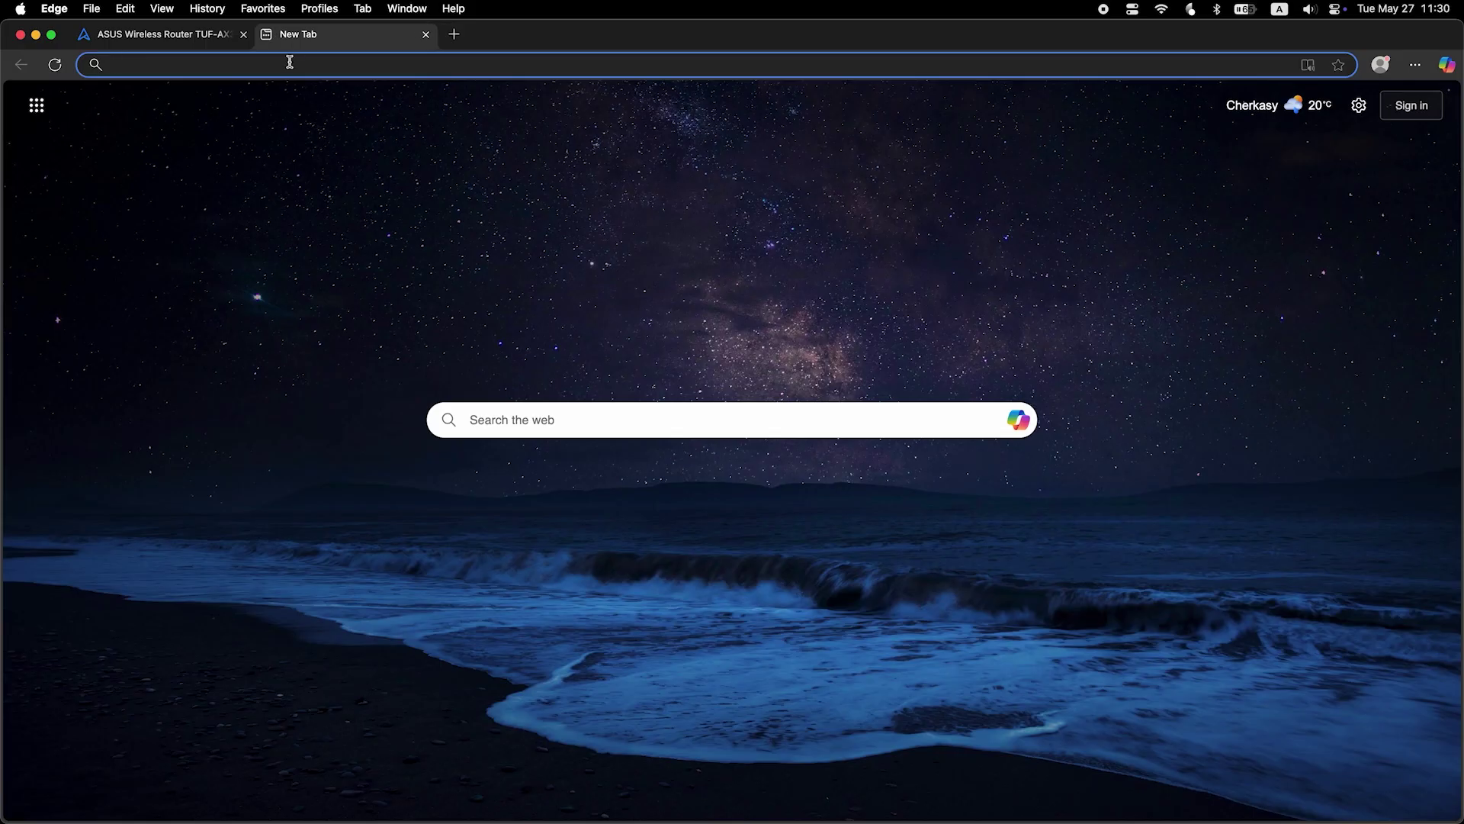
# Search Bing for 'fff' from the Edge address bar to verify internet access.
pyautogui.write('fff')
pyautogui.press('Return')
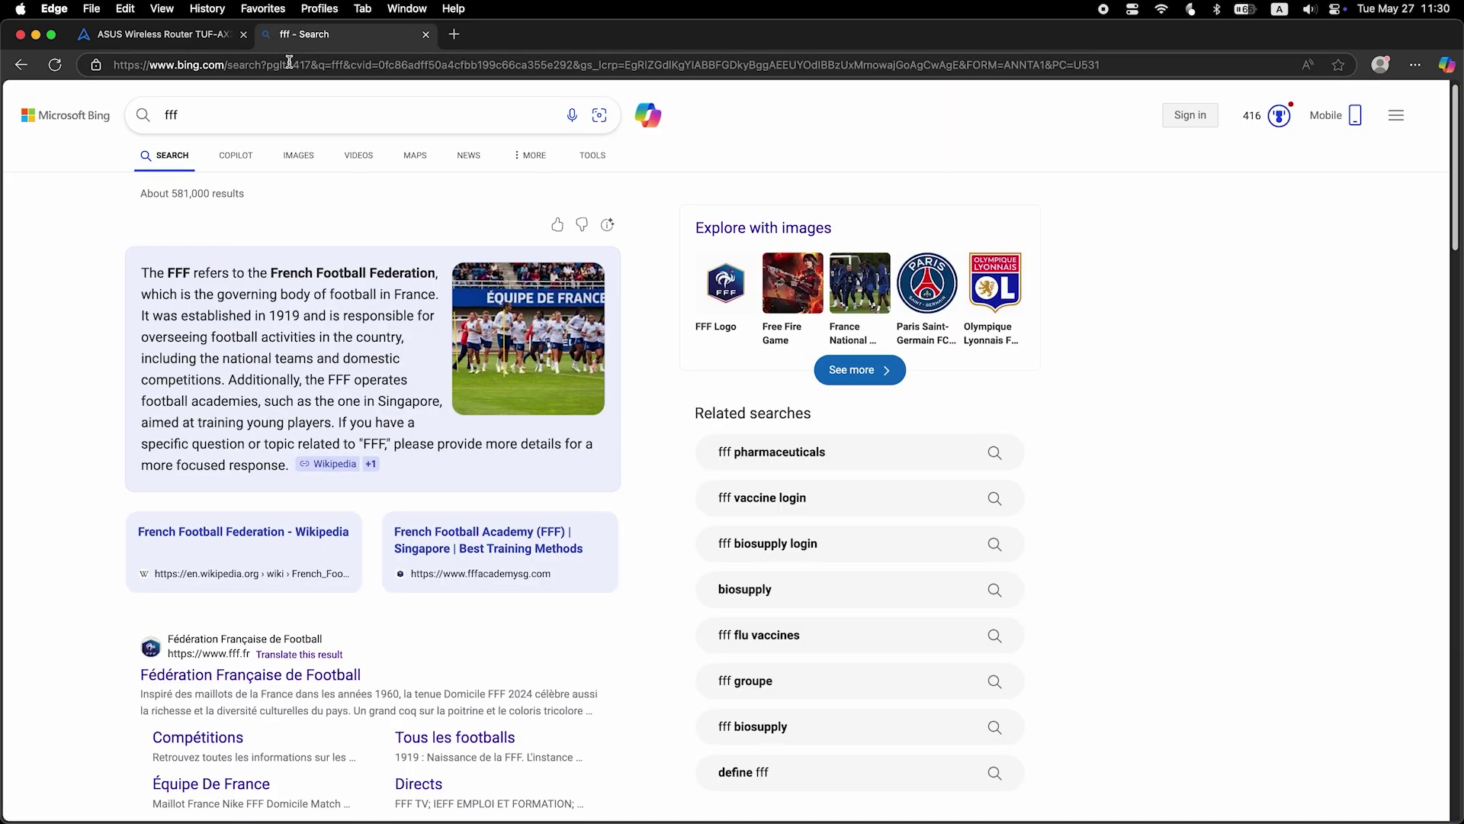